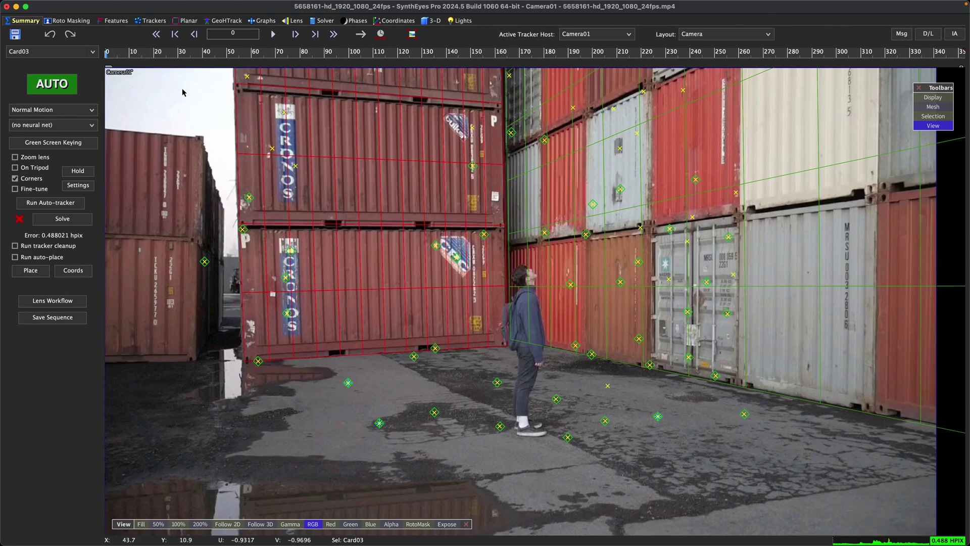
Play the solved shot to frame 209, then show the Solver tab with solve mode left on Refine
mouse_move(112, 57)
mouse_down()
mouse_move(623, 40)
mouse_move(834, 45)
mouse_move(623, 30)
mouse_move(107, 52)
mouse_up()
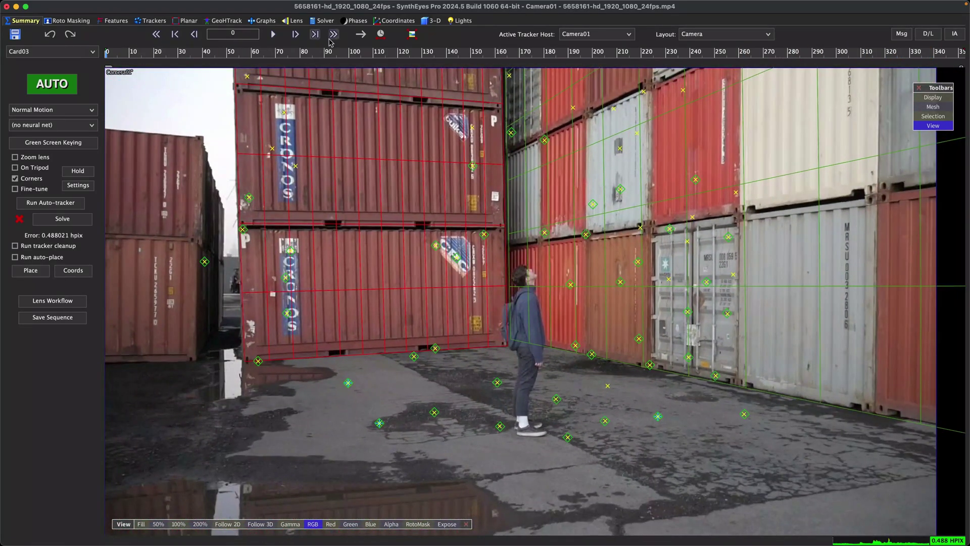
click(295, 21)
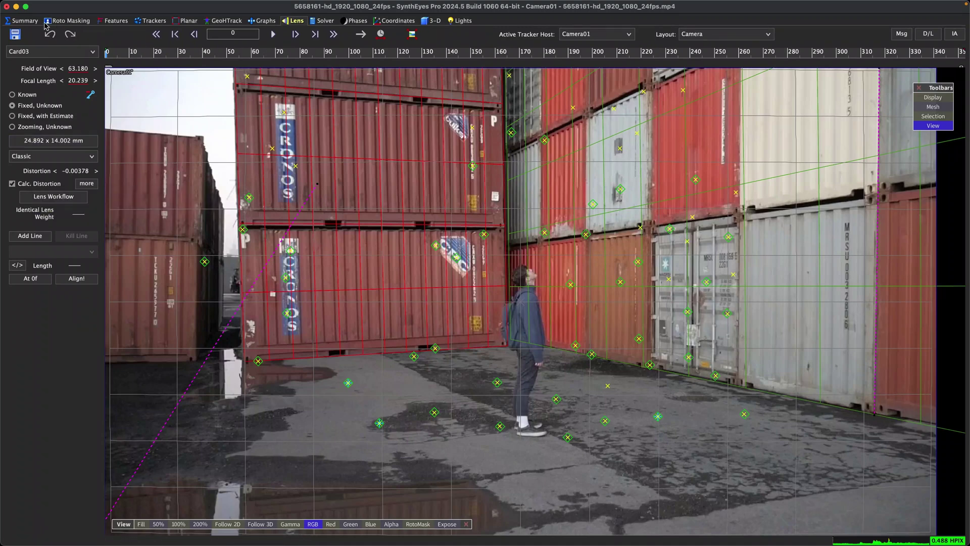
click(24, 20)
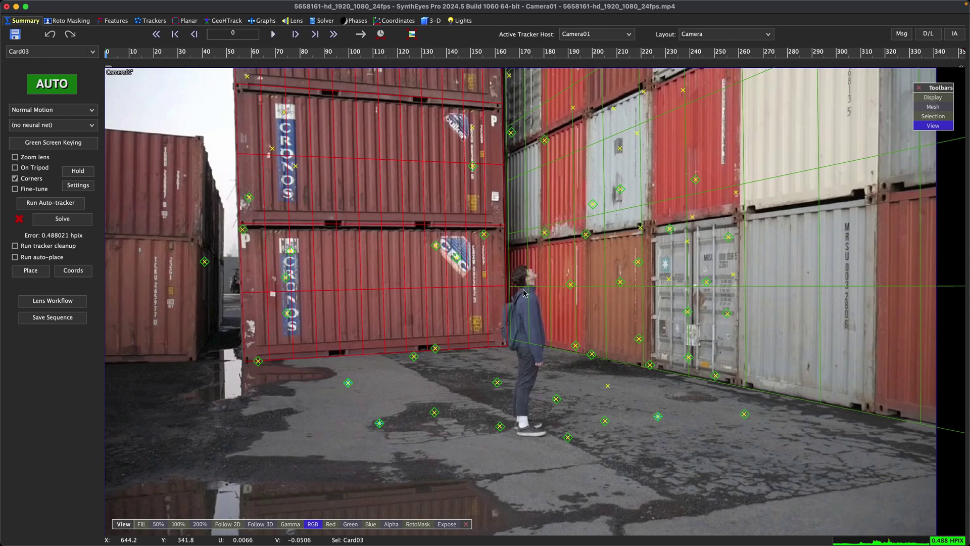
click(324, 21)
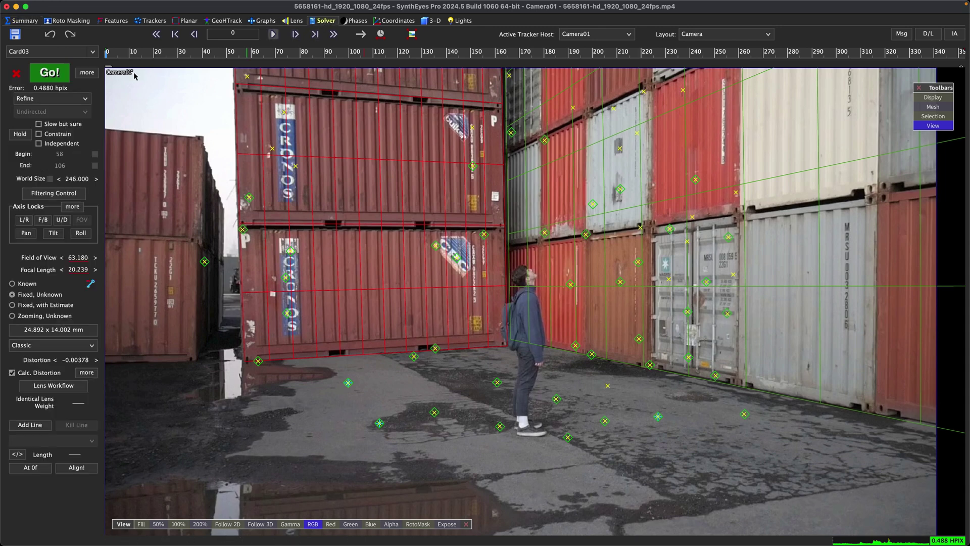
click(46, 99)
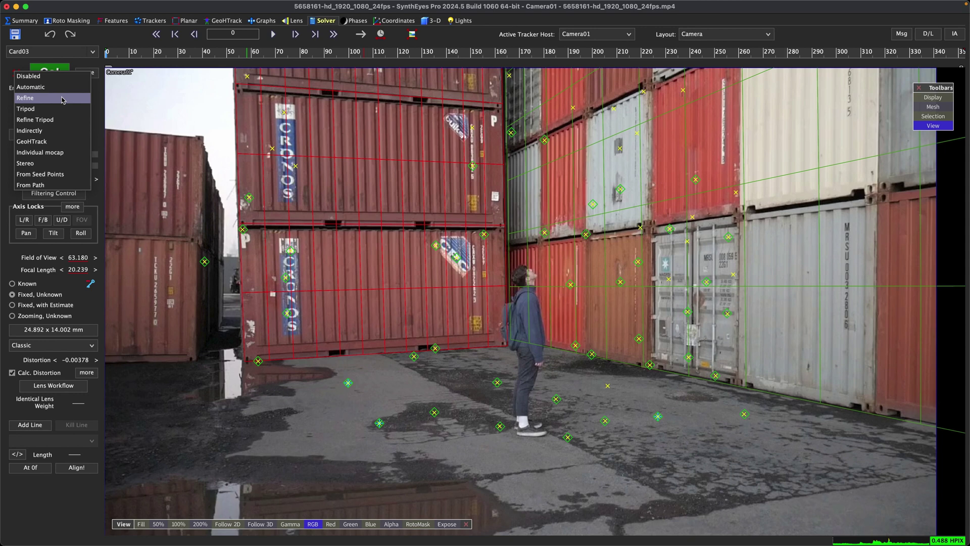
click(45, 99)
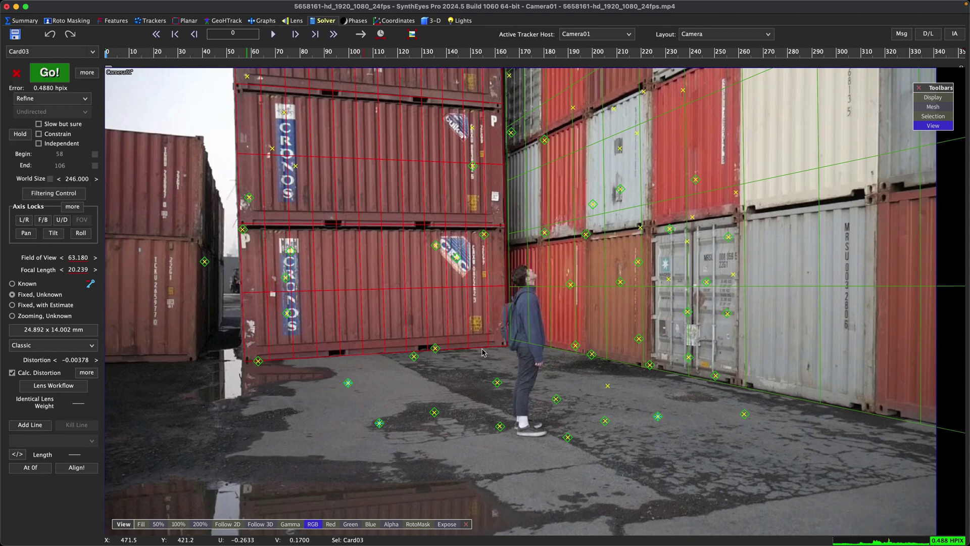
click(389, 21)
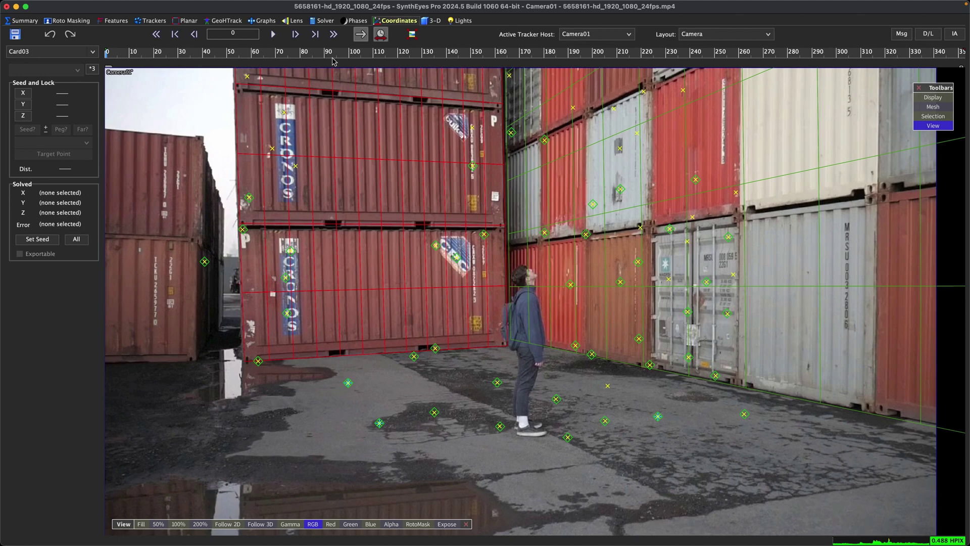
click(93, 70)
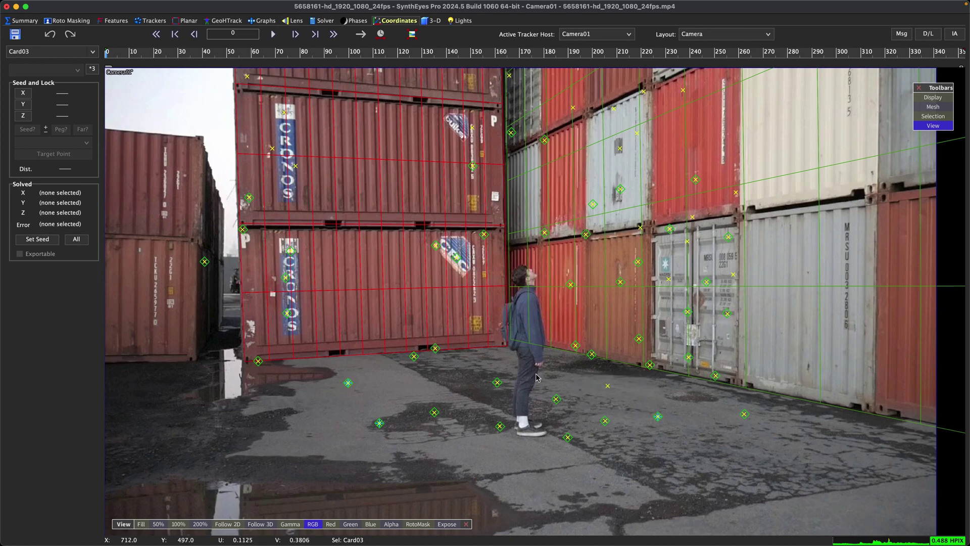
click(707, 34)
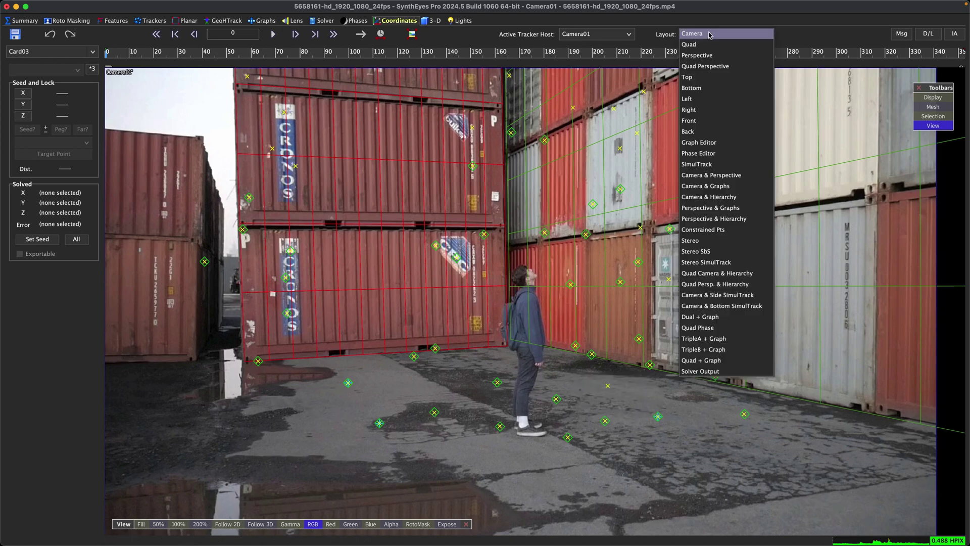
click(702, 46)
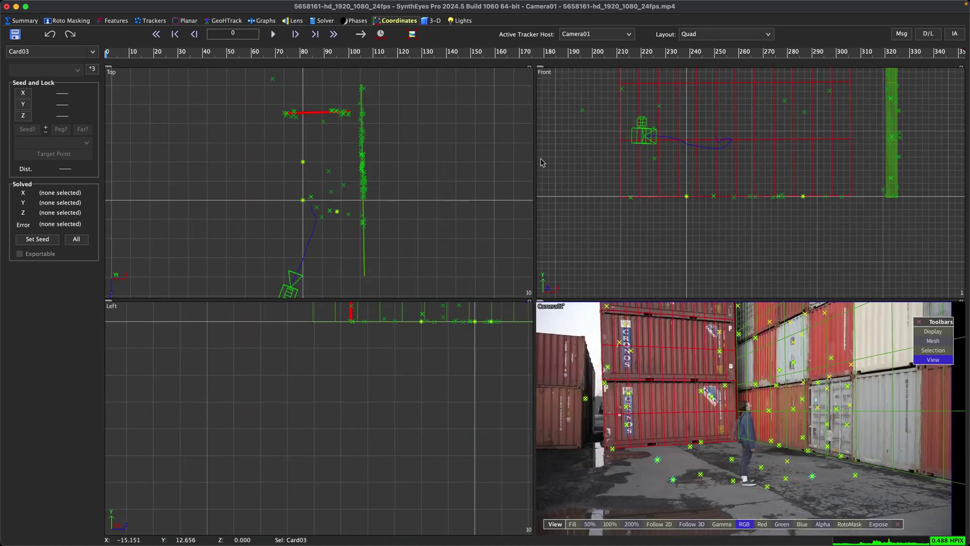
click(321, 103)
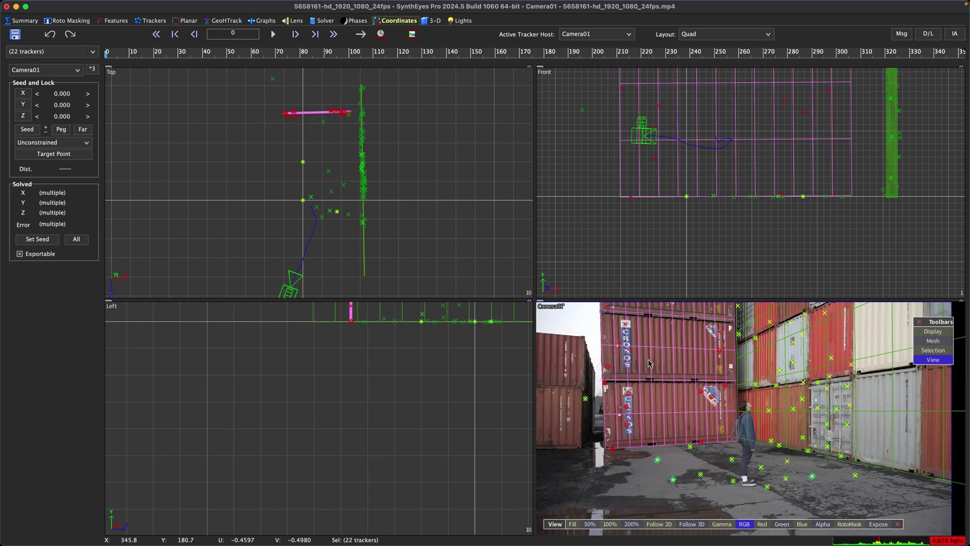
click(364, 261)
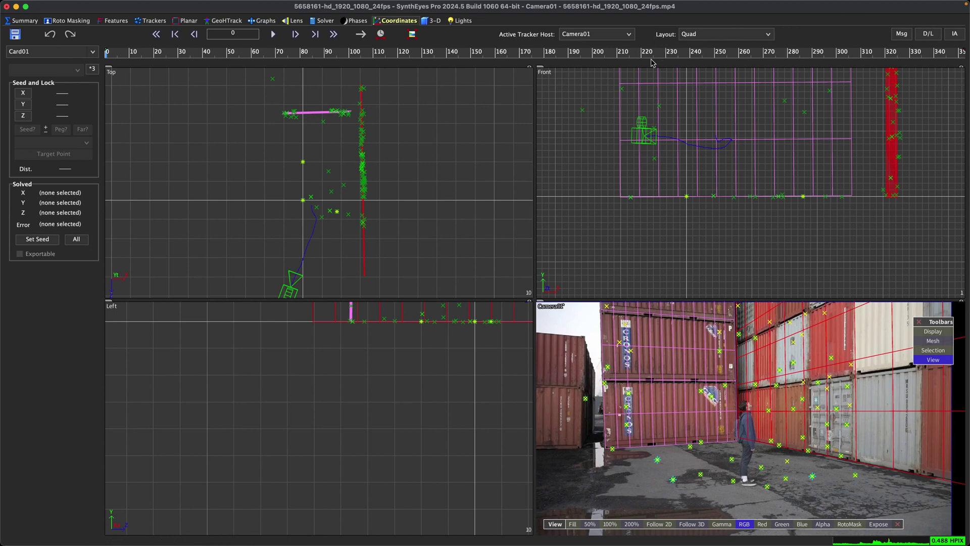
click(320, 112)
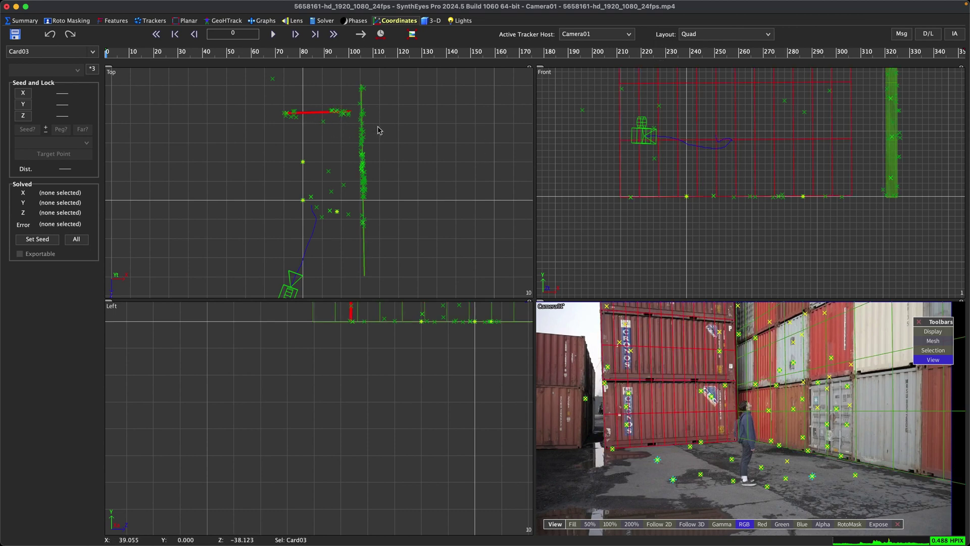
click(712, 35)
click(715, 22)
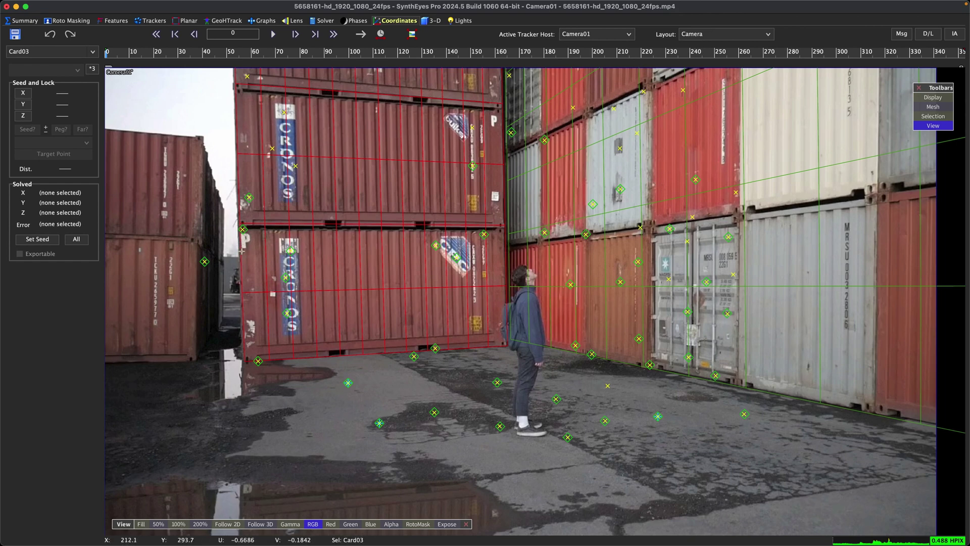
Zoom and pan the camera view at frame 38 to see the grid planes extending past the frame
scroll(242, 240, up, 5)
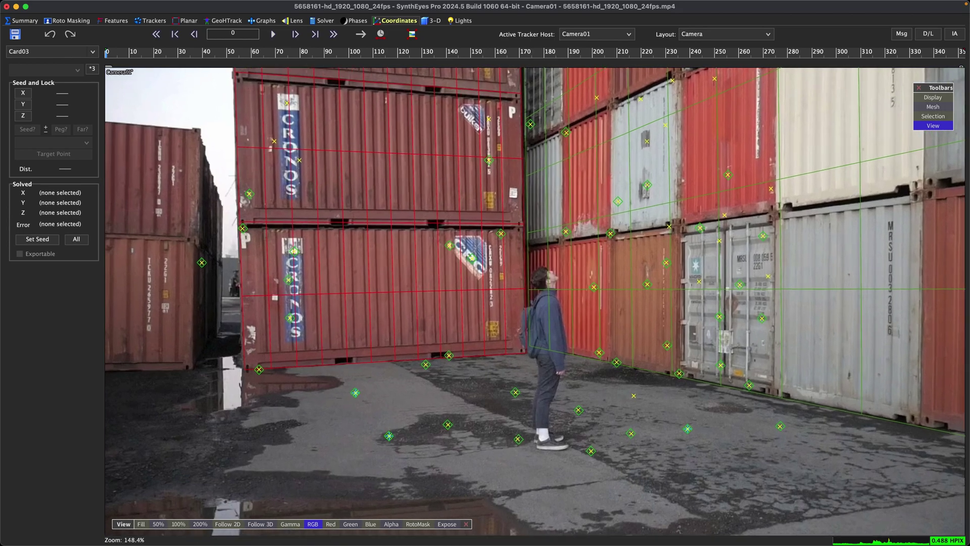
mouse_move(114, 53)
mouse_down()
mouse_move(194, 66)
mouse_move(107, 55)
mouse_up()
scroll(317, 258, down, 6)
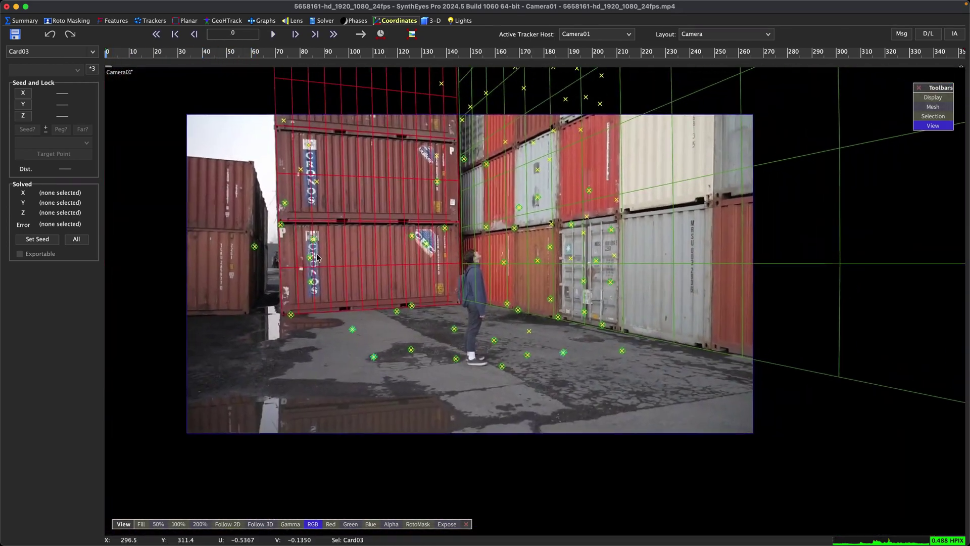
middle_drag(317, 258, 318, 265)
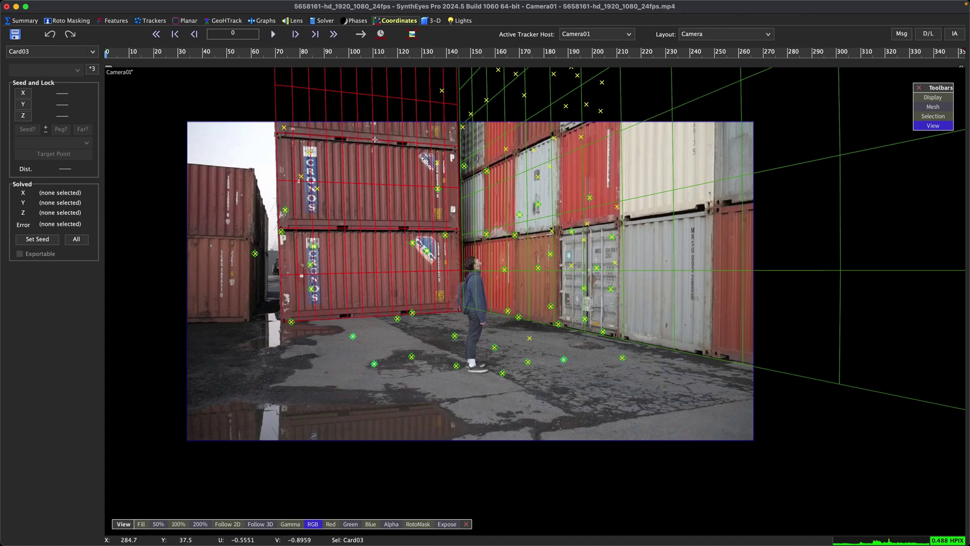
Apply the Lens Workflow with Redistorted(2) as the final output
click(319, 20)
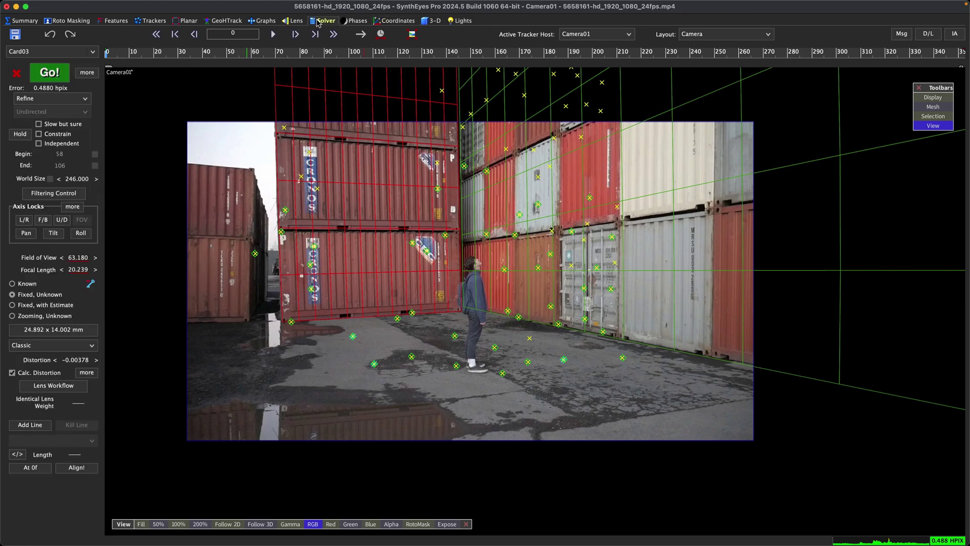
click(25, 21)
click(42, 303)
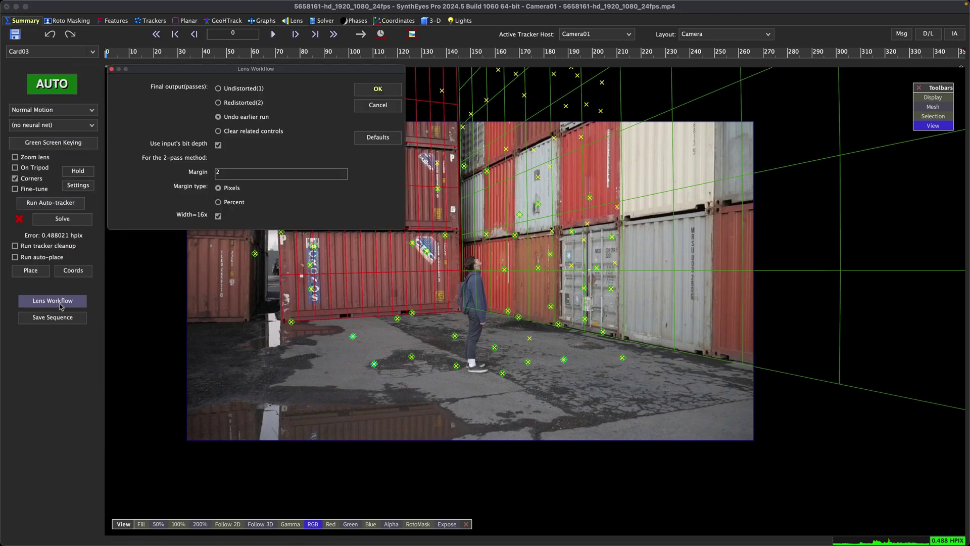
click(268, 104)
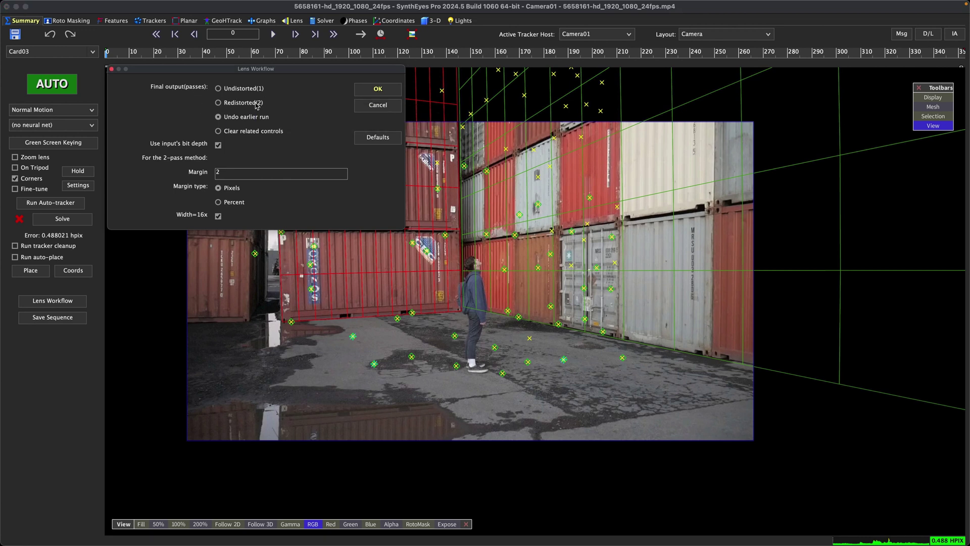
click(233, 103)
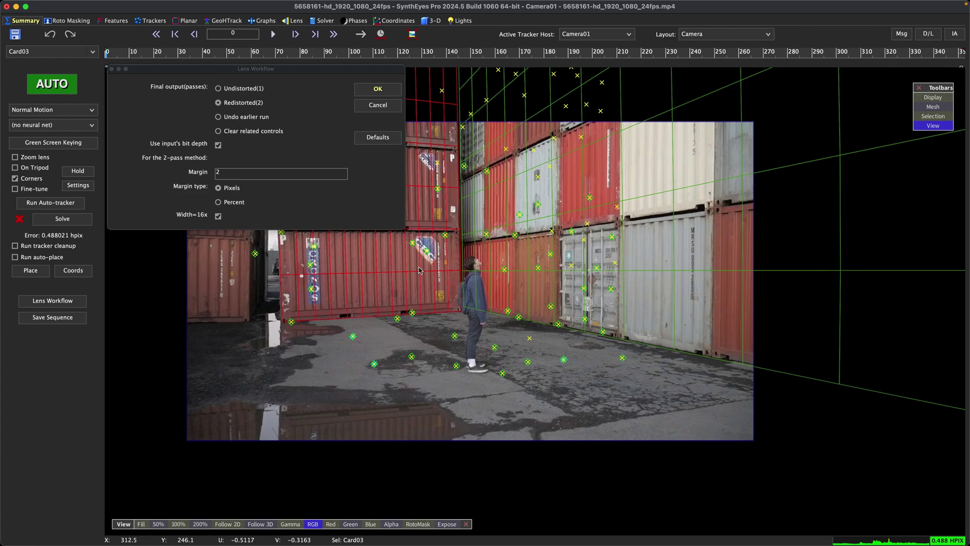
click(378, 89)
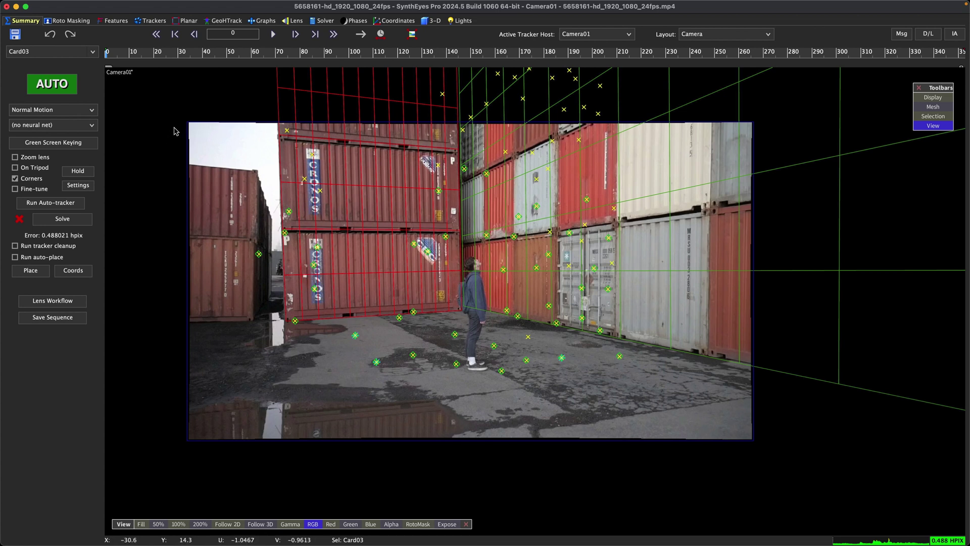
Export the scene as Blender (Python) script comp2.py and restore the default export settings
click(71, 4)
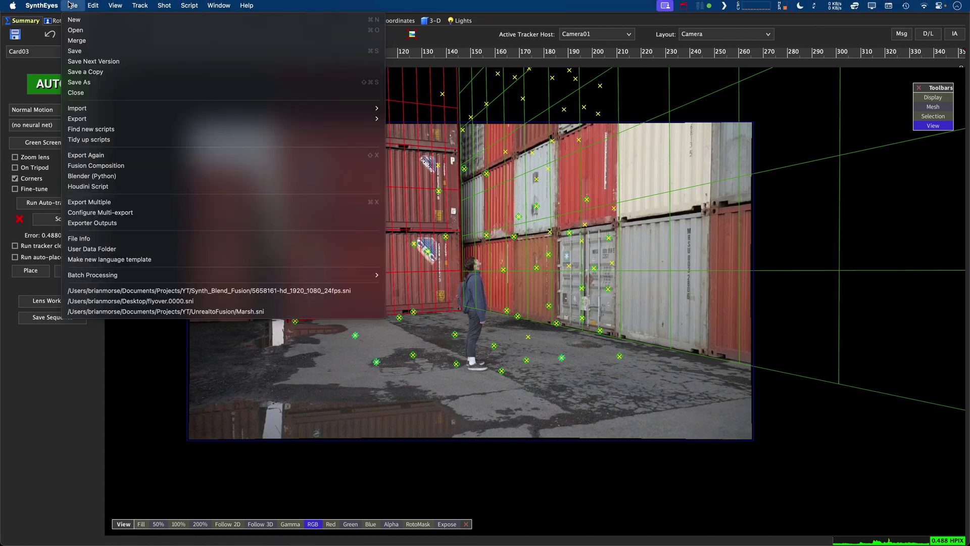
mouse_move(90, 120)
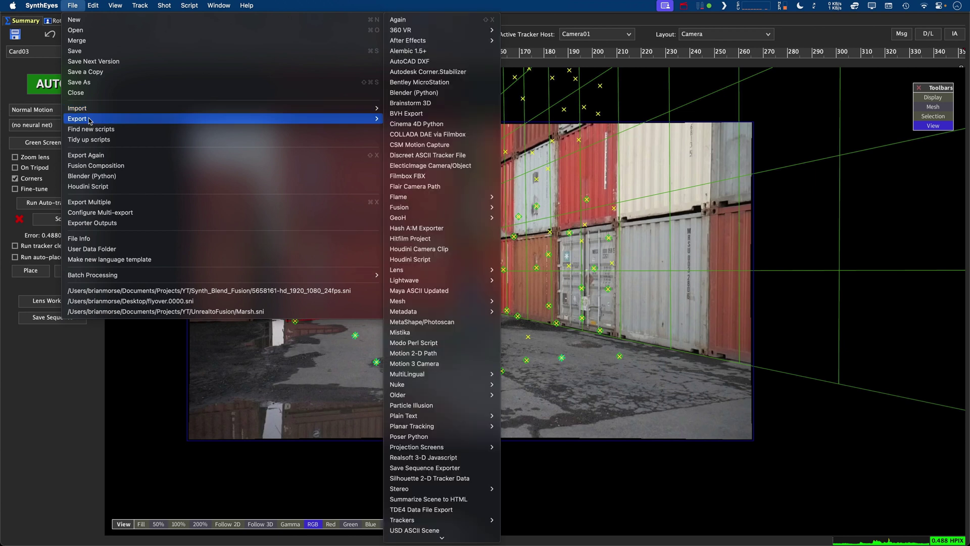
click(409, 94)
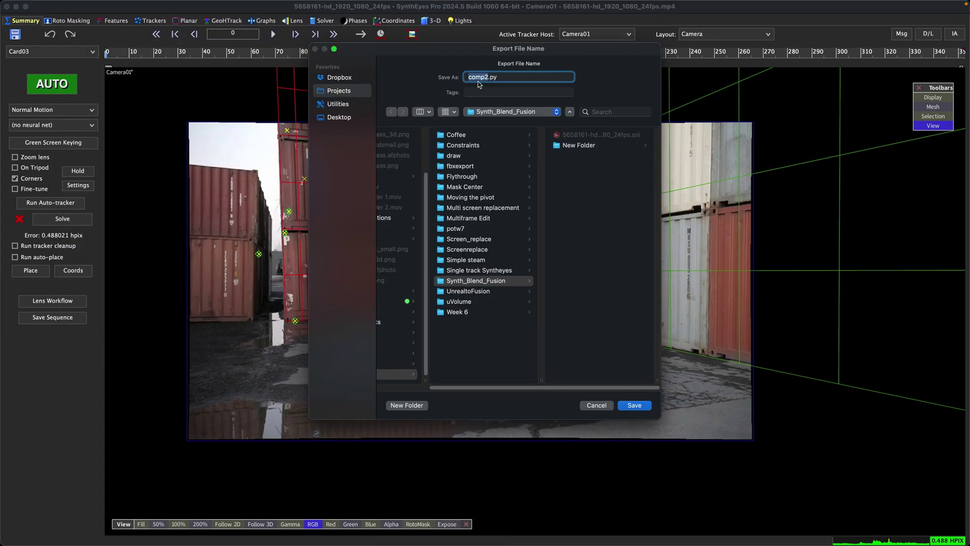
click(635, 405)
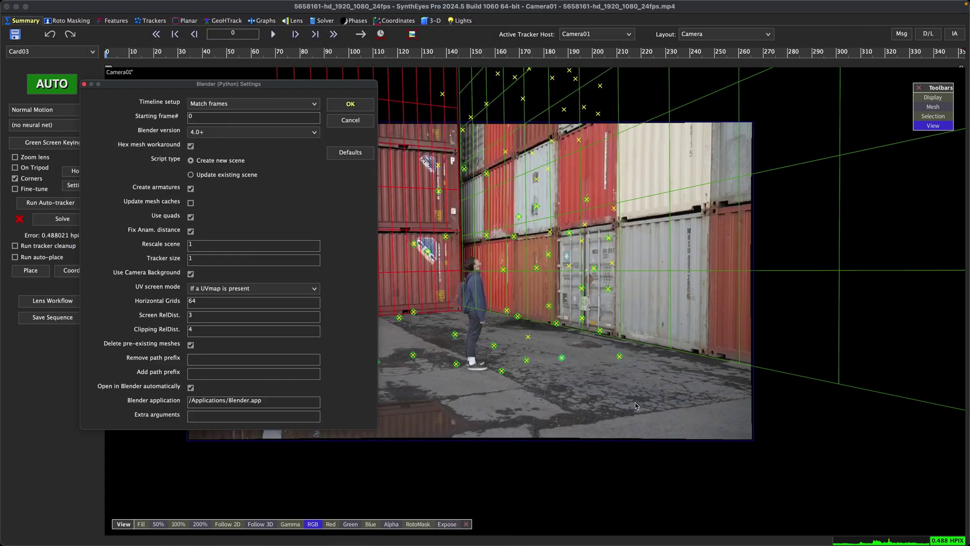
click(356, 155)
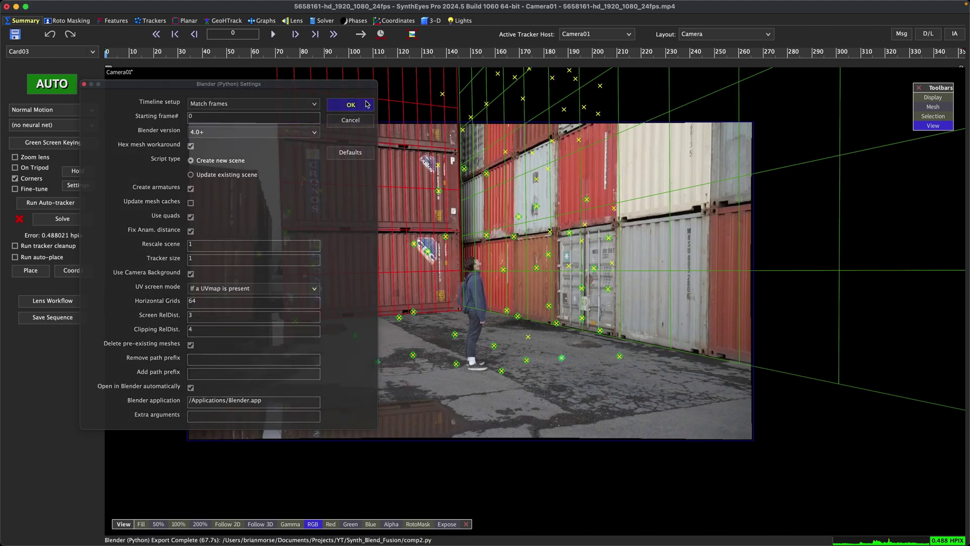
Confirm the Blender export, then play and scrub the imported shot in Blender, returning to frame 0
click(351, 104)
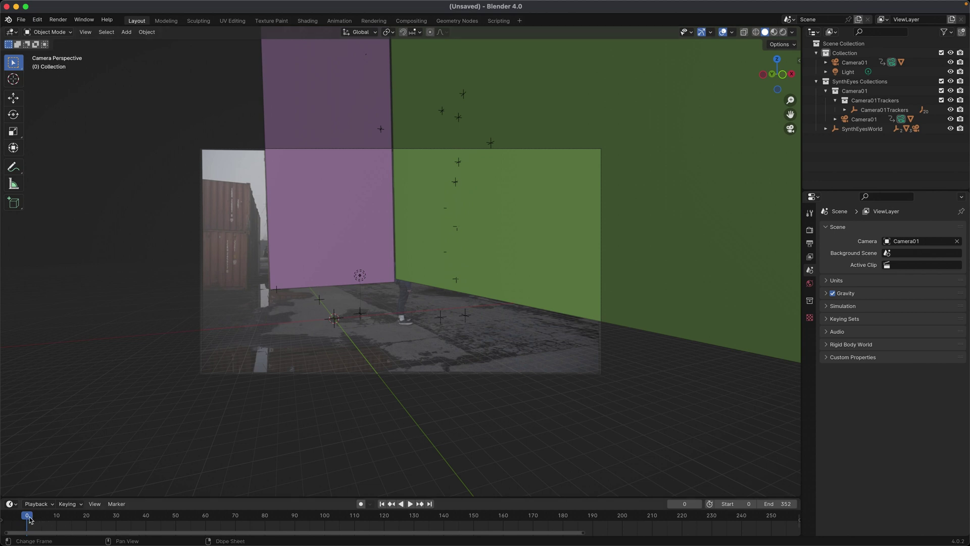
key(space)
drag(196, 527, 27, 509)
key(space)
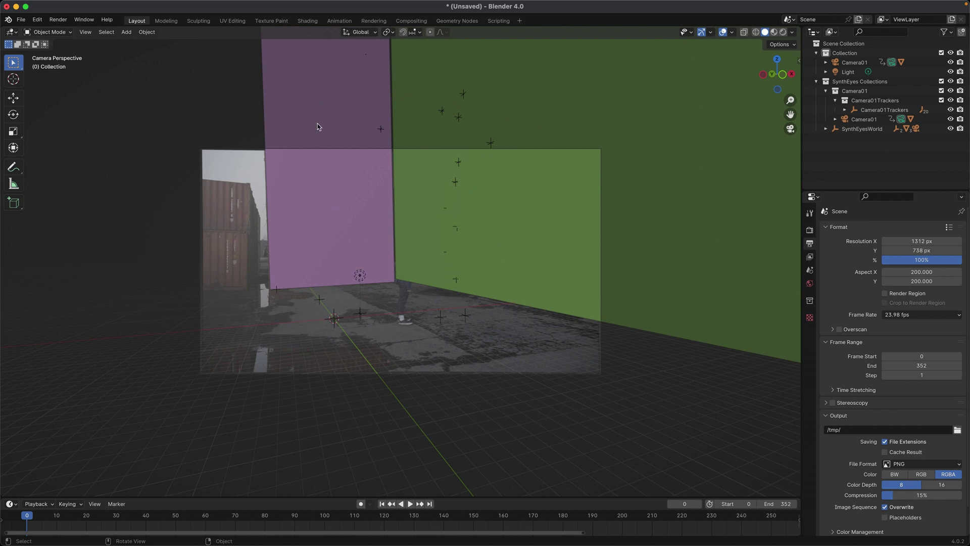
In material preview, replace Card01's green material with a new one using a Checker Texture base colour
click(774, 32)
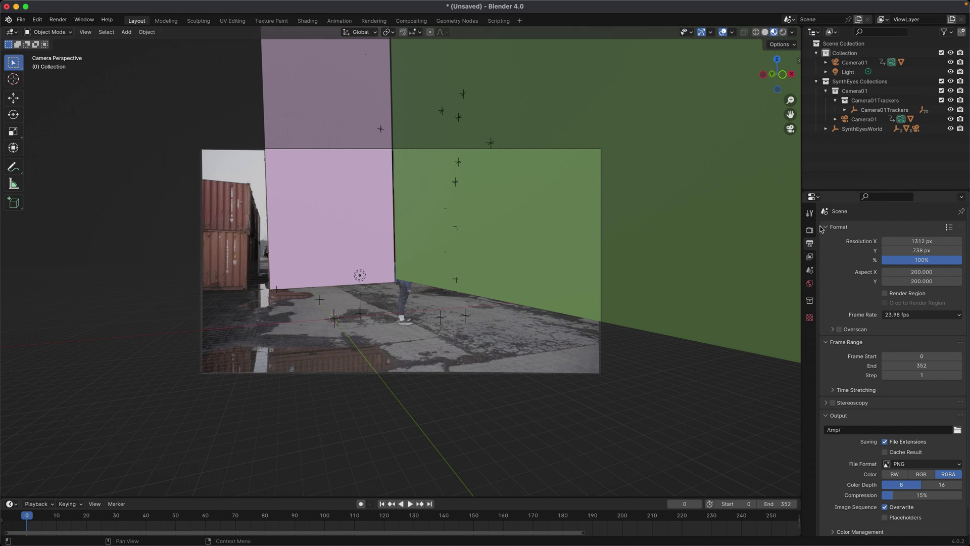
click(826, 129)
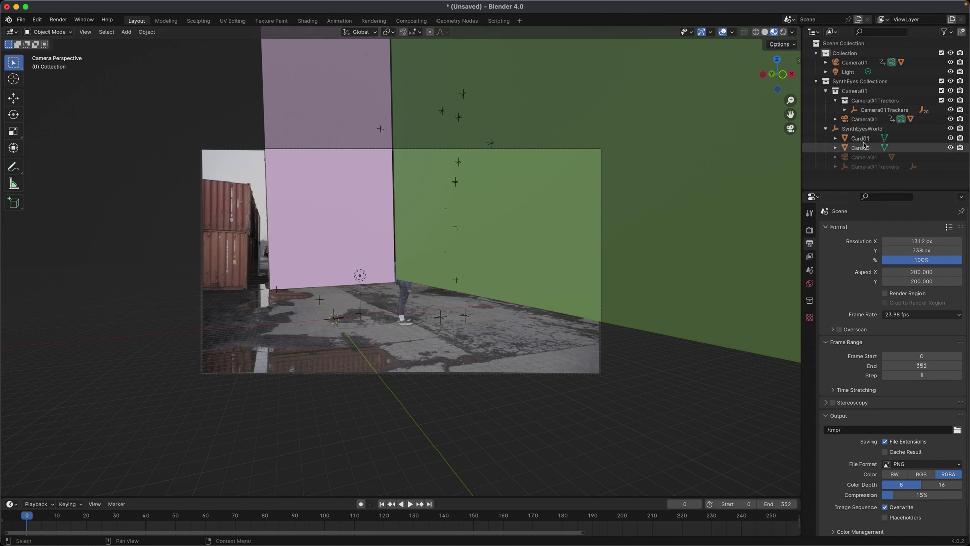
click(862, 139)
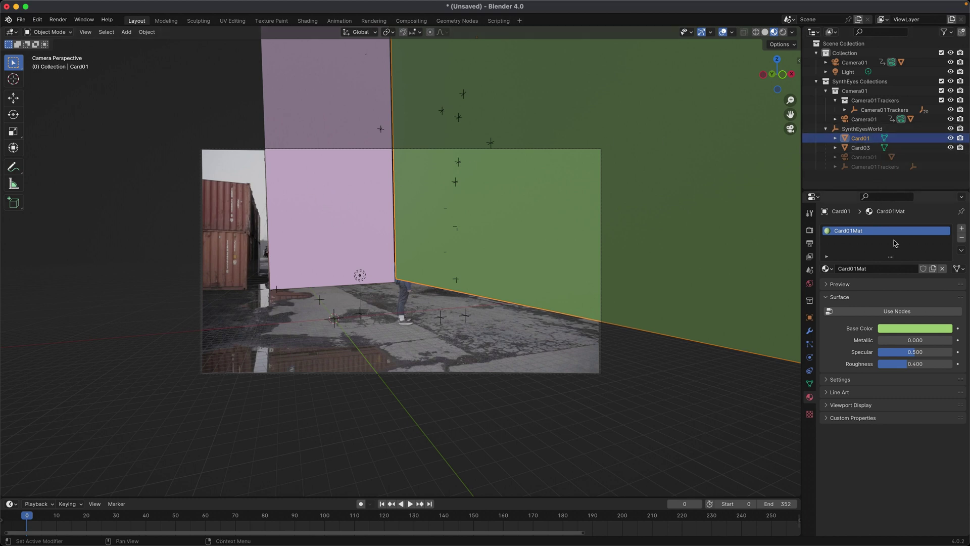
click(961, 238)
click(859, 268)
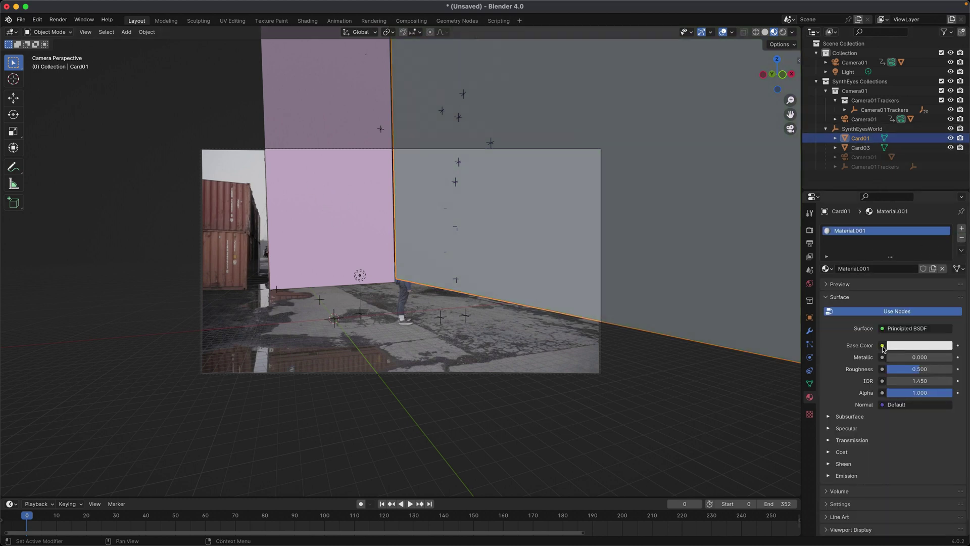
click(882, 345)
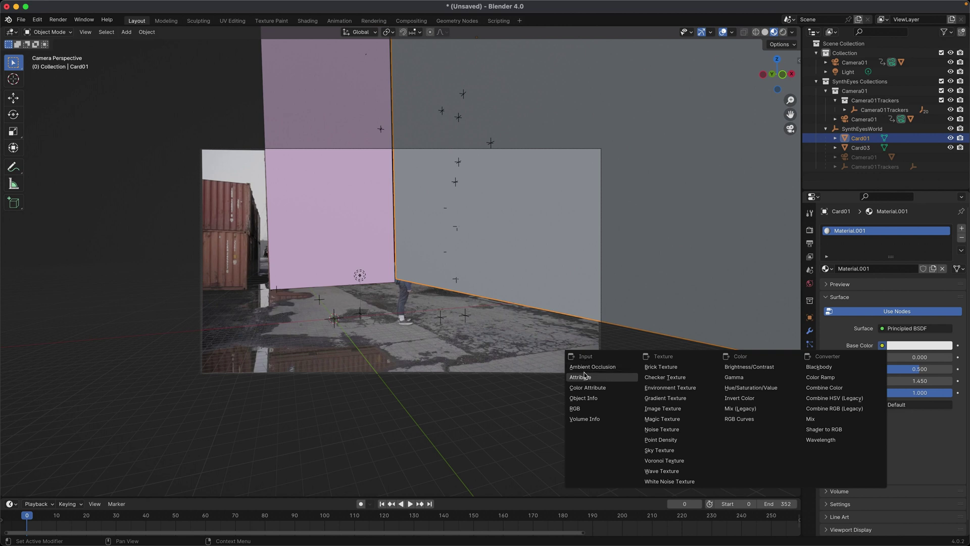
click(661, 380)
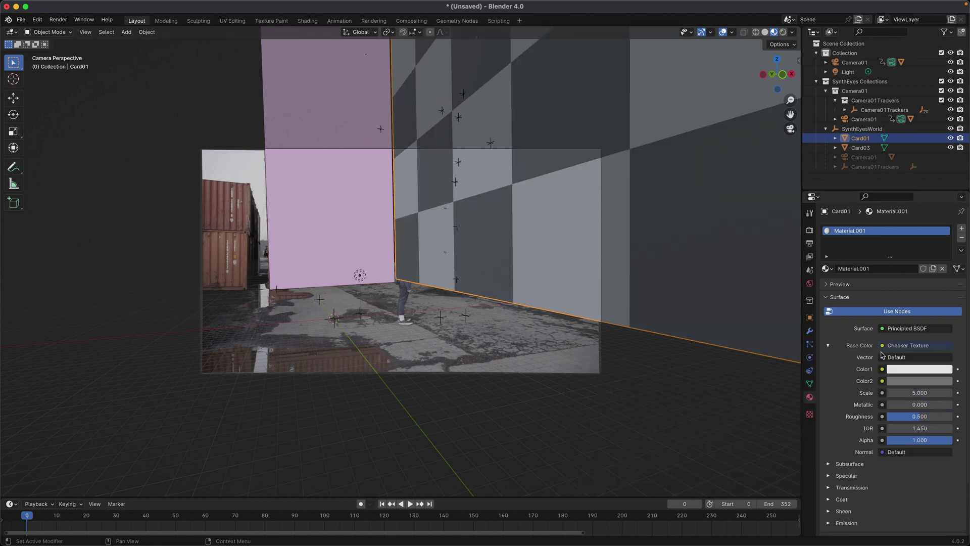
Set Card01's material to Alpha Blend with alpha 0.5, then scrub the shot to check it
scroll(946, 460, down, 3)
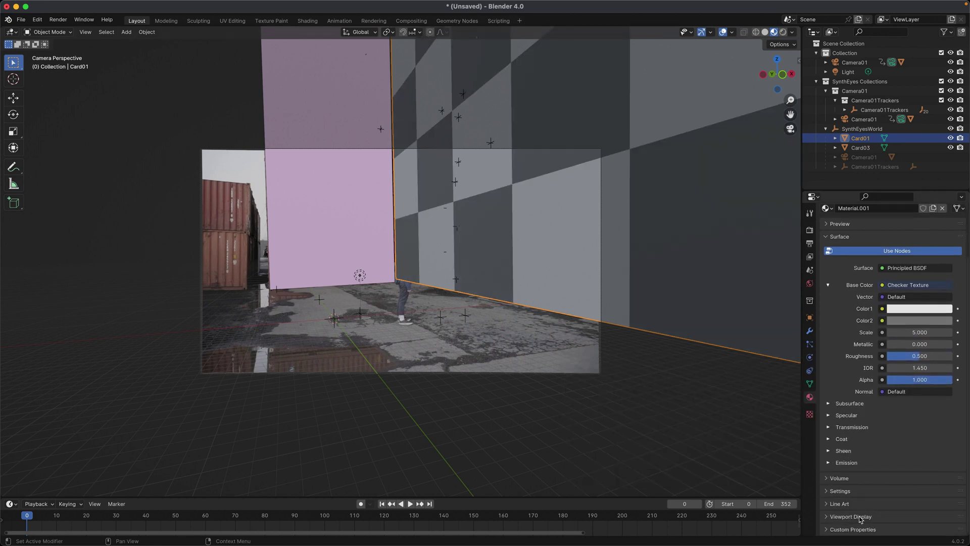
click(846, 492)
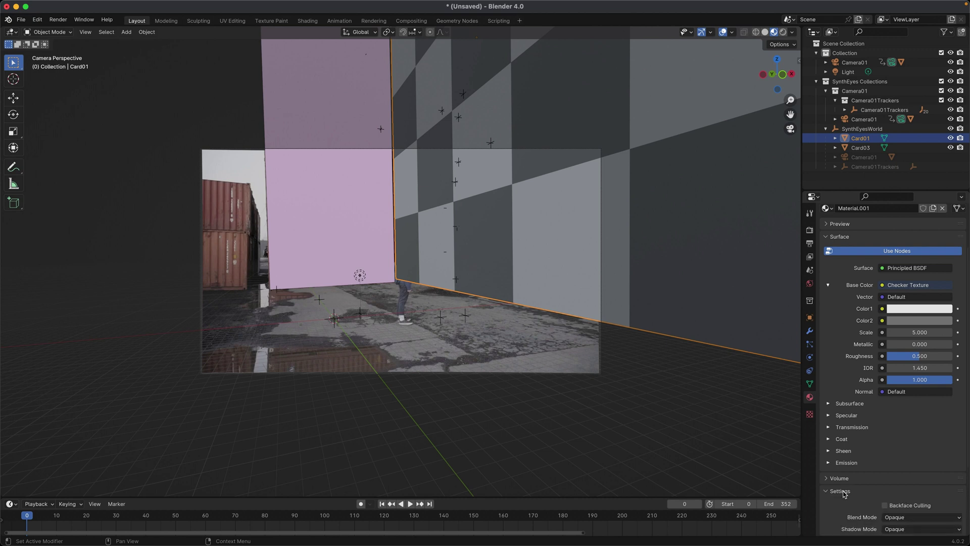
scroll(968, 447, down, 3)
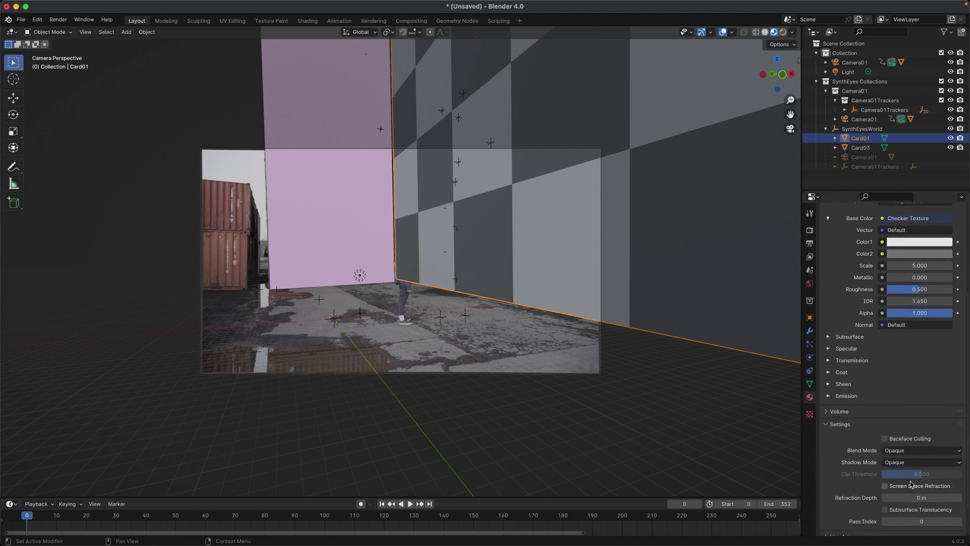
click(899, 451)
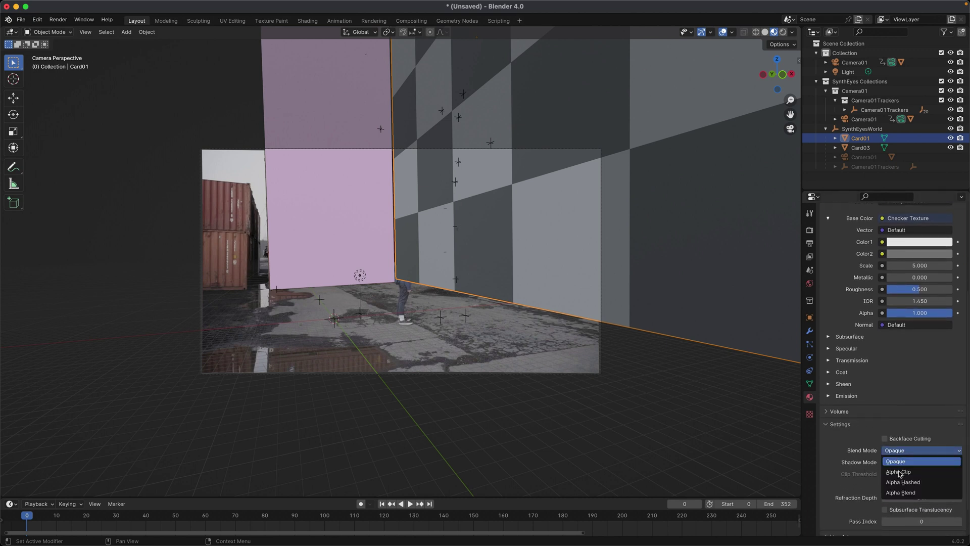
click(897, 493)
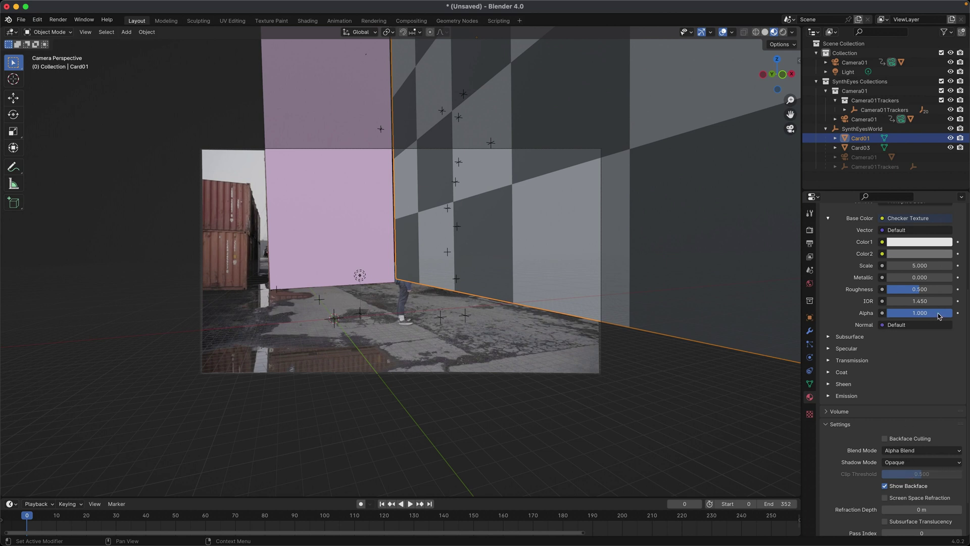
drag(939, 317, 911, 317)
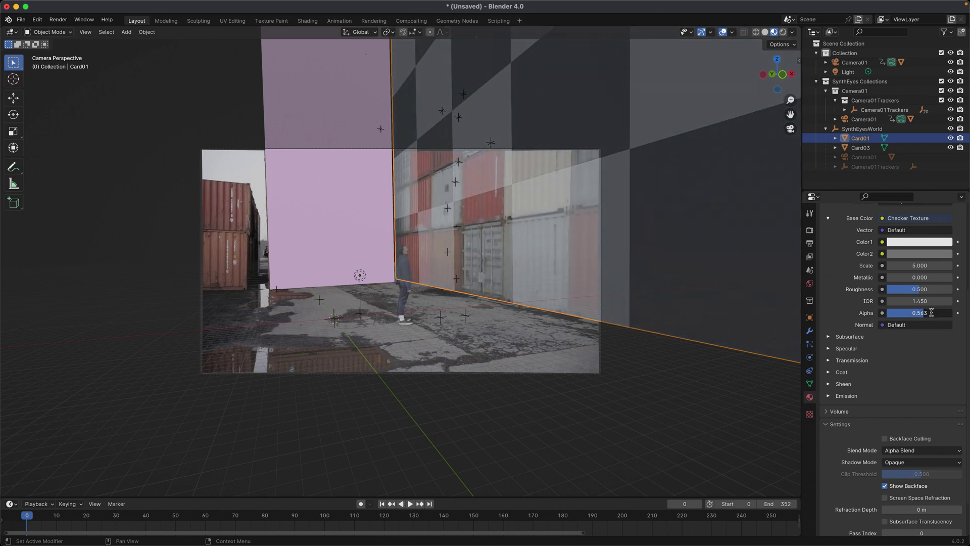
double_click(929, 310)
text(.5)
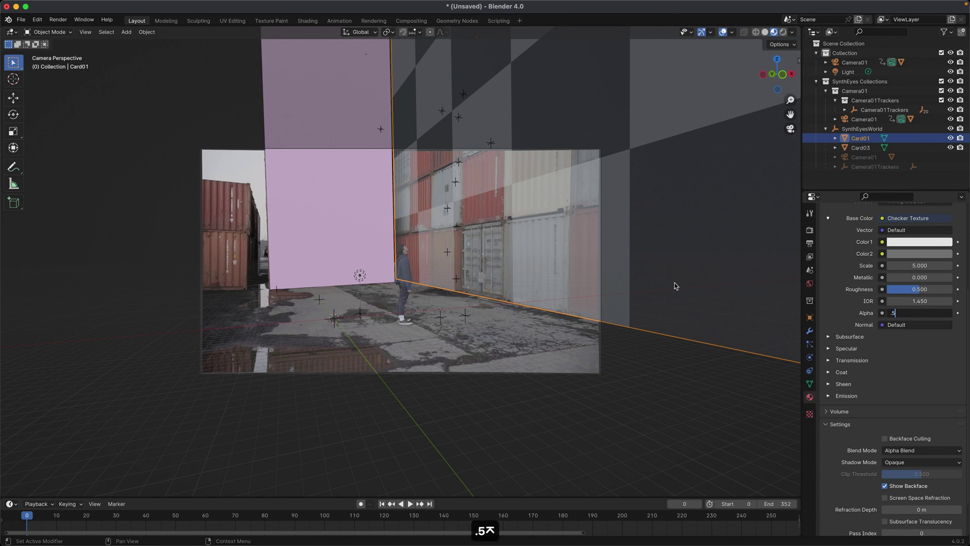
key(Return)
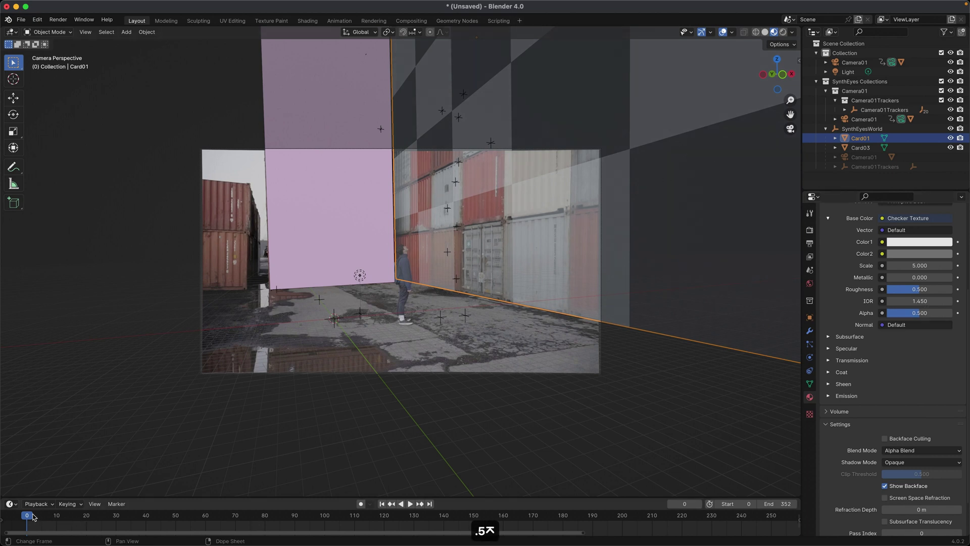
drag(35, 517, 95, 523)
key(Escape)
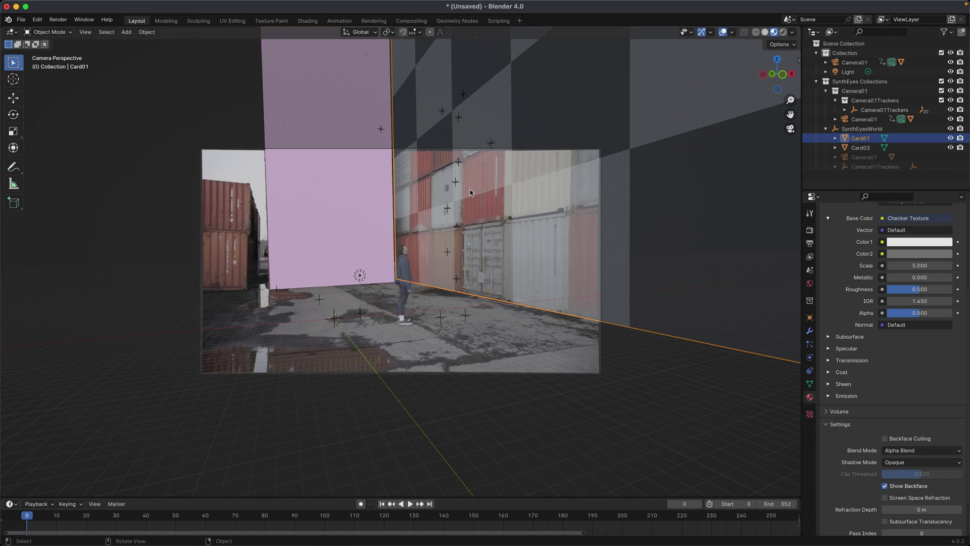
Replace Card03's pink material with a Checker Texture material at alpha 0.5 using Alpha Blend
click(865, 147)
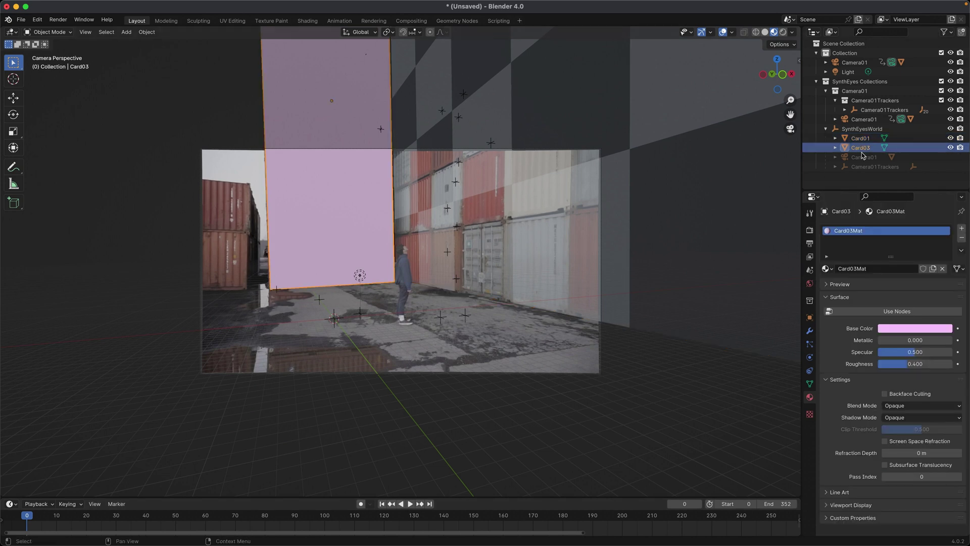
click(961, 237)
click(849, 270)
click(884, 346)
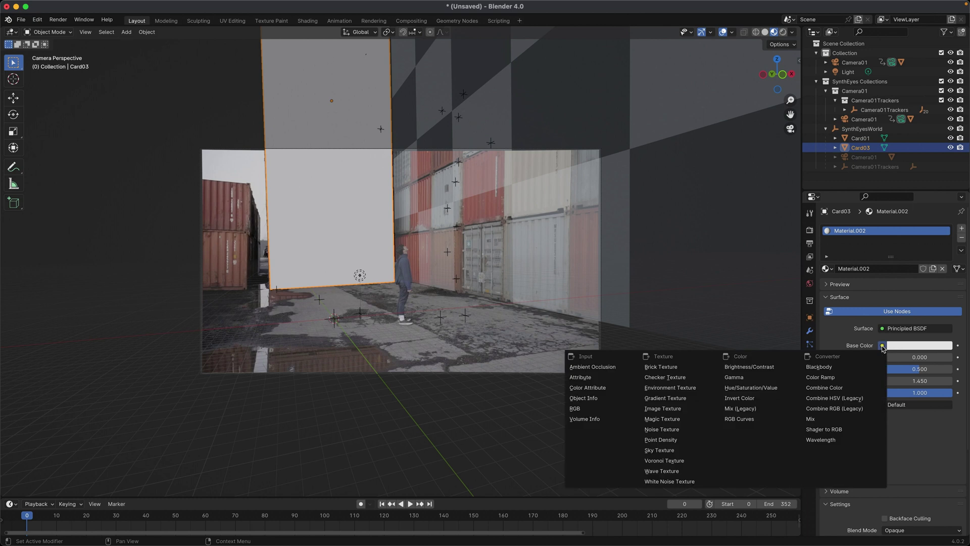
click(673, 378)
click(919, 439)
text(.5)
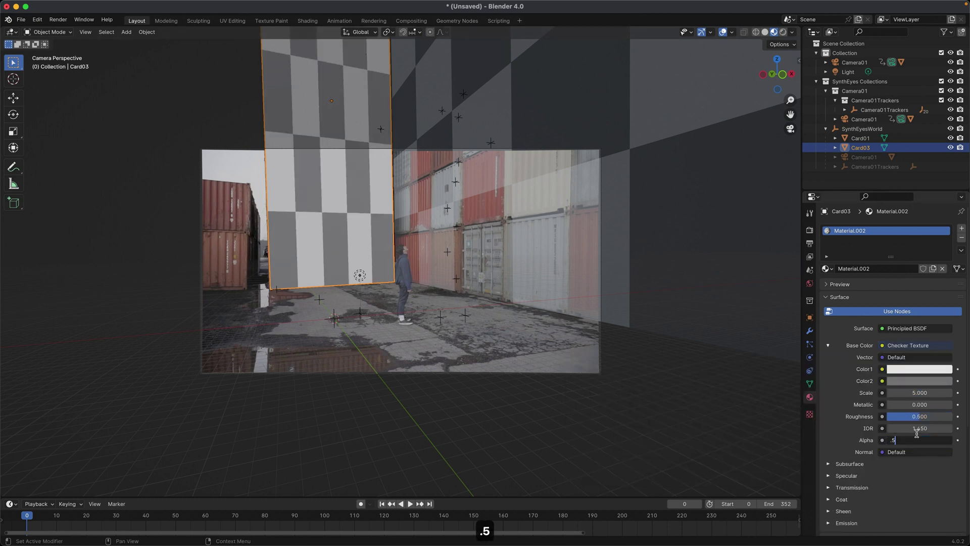
key(Return)
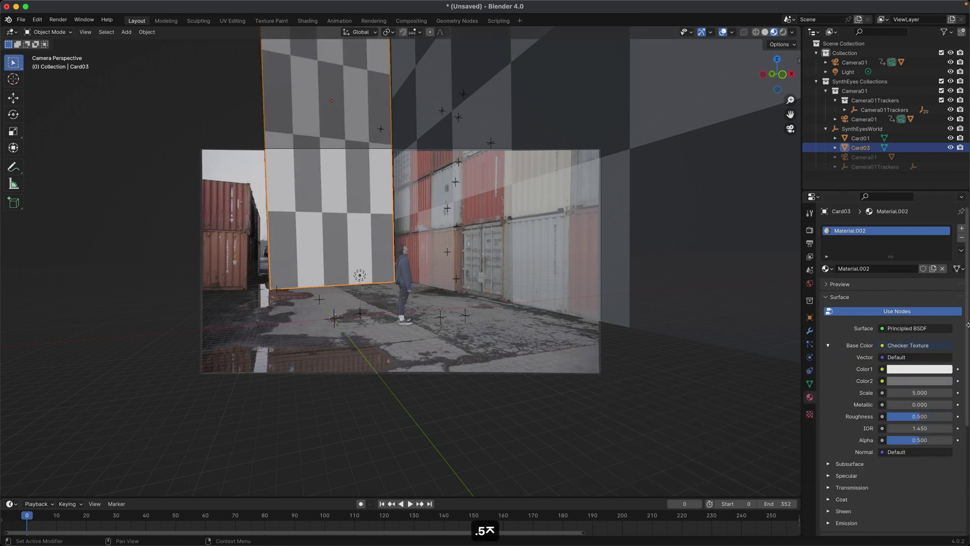
scroll(892, 455, down, 8)
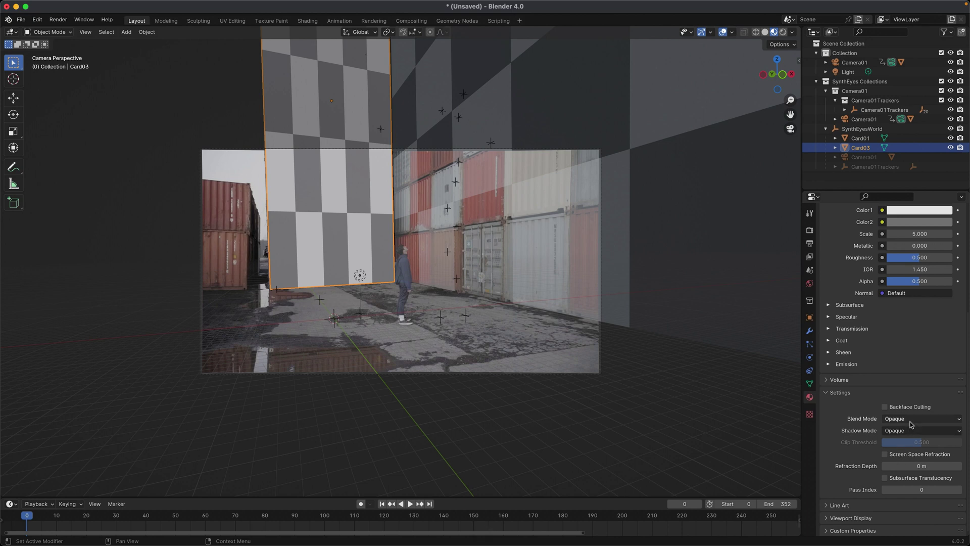
click(909, 419)
click(901, 461)
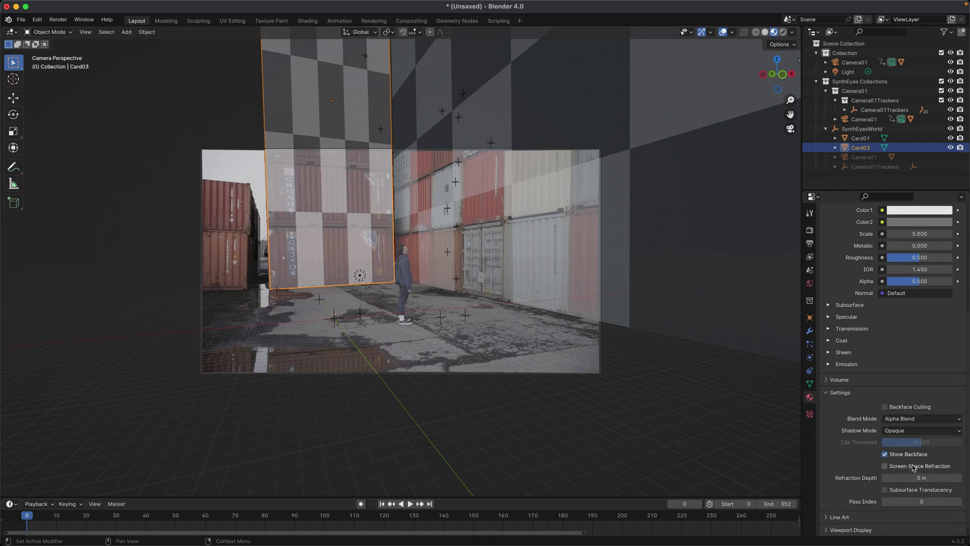
Play and scrub the shot via frame 133 to frame 154, checking the cards stay aligned
key(space)
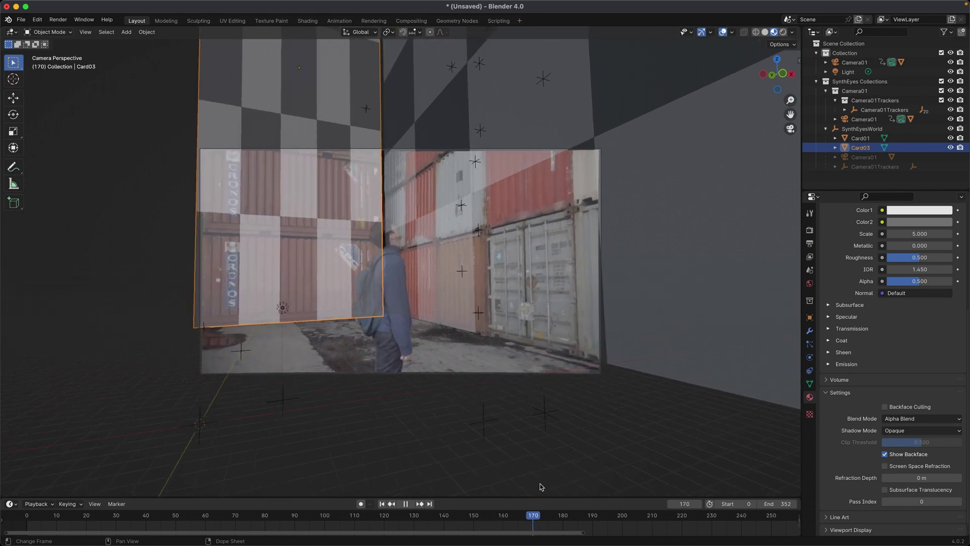
drag(579, 516, 422, 515)
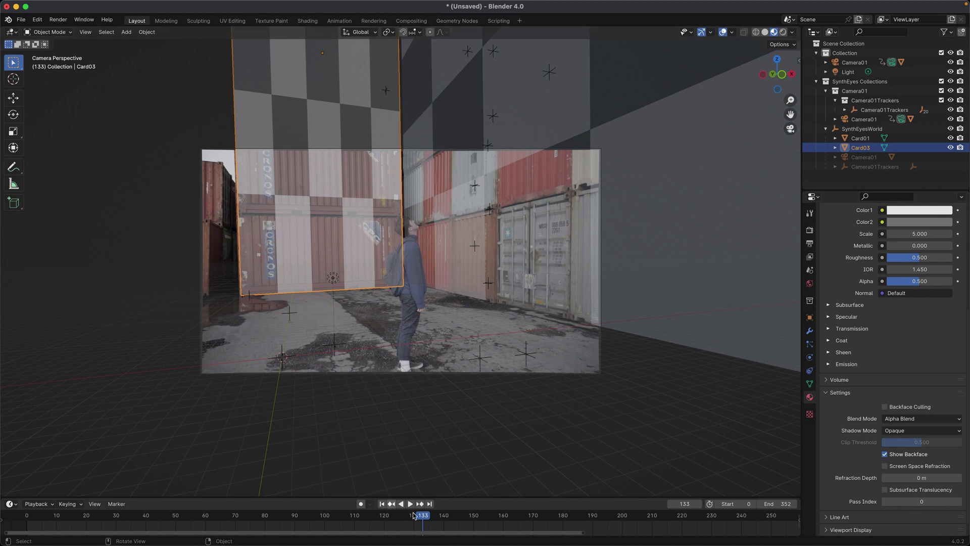
key(space)
drag(429, 519, 486, 514)
key(space)
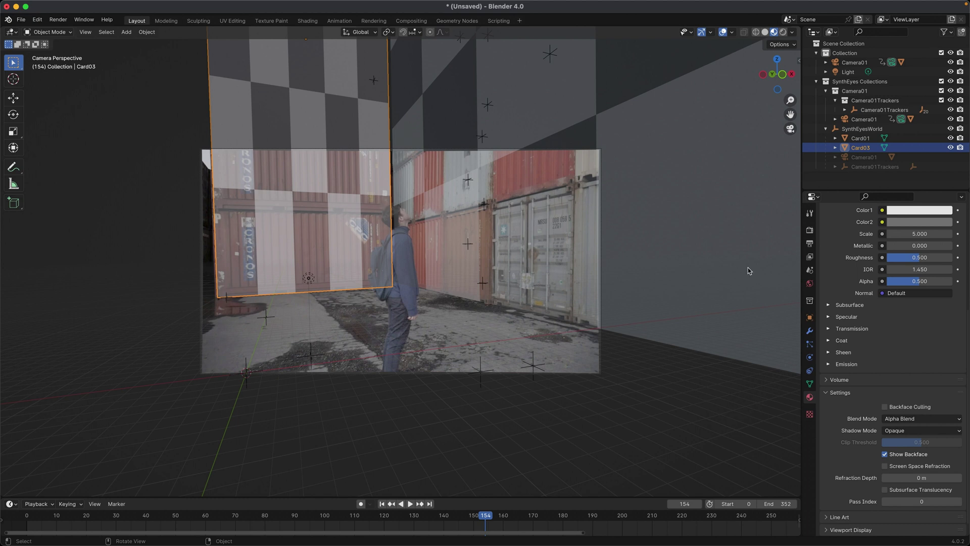
Exclude Camera01Screen from rendering and enable Film Transparent in the render settings
click(836, 120)
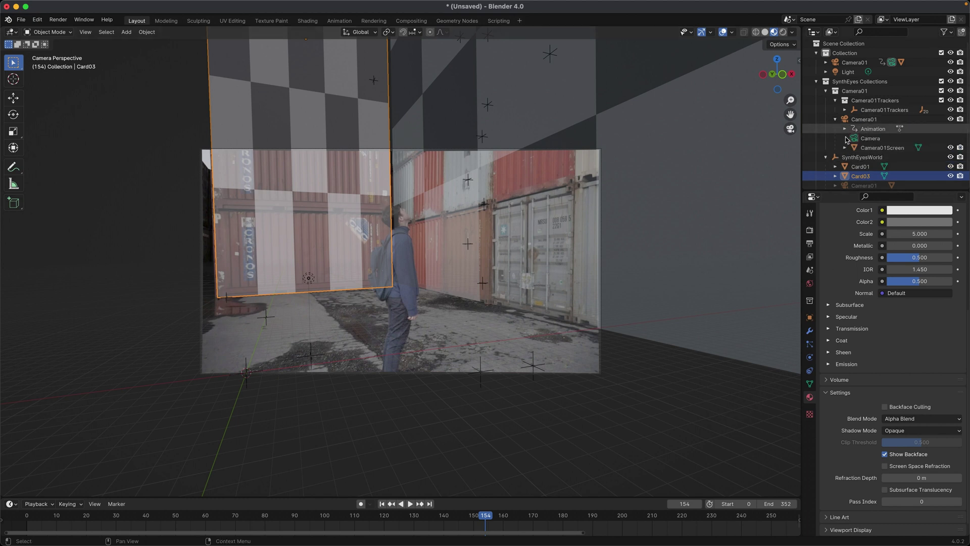
click(960, 148)
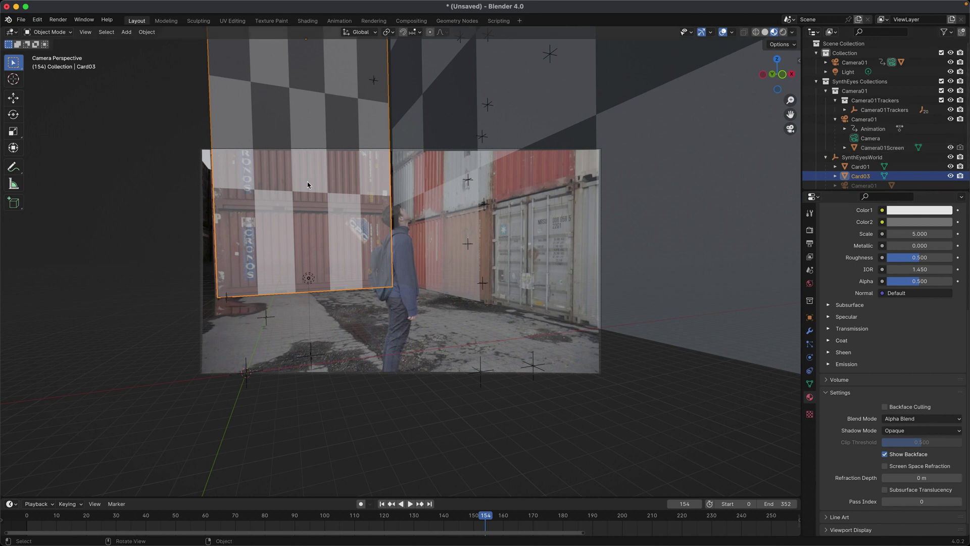
click(810, 231)
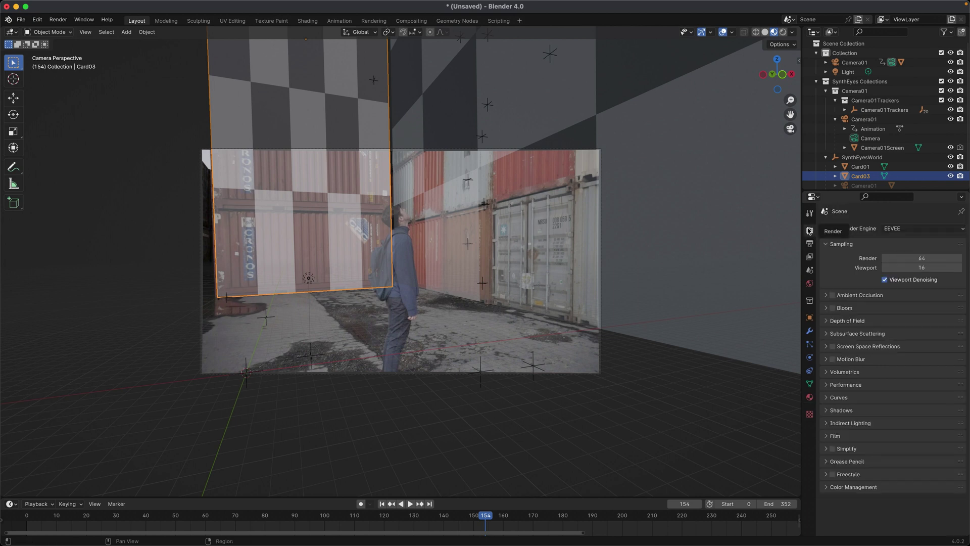
click(828, 437)
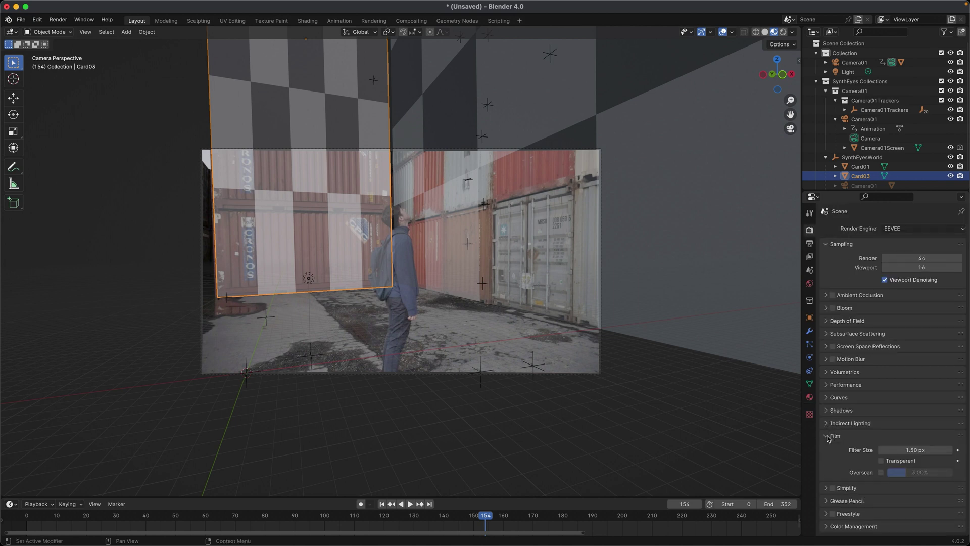
click(881, 460)
Render a test still of frame 154 and close the render window
click(58, 19)
click(69, 31)
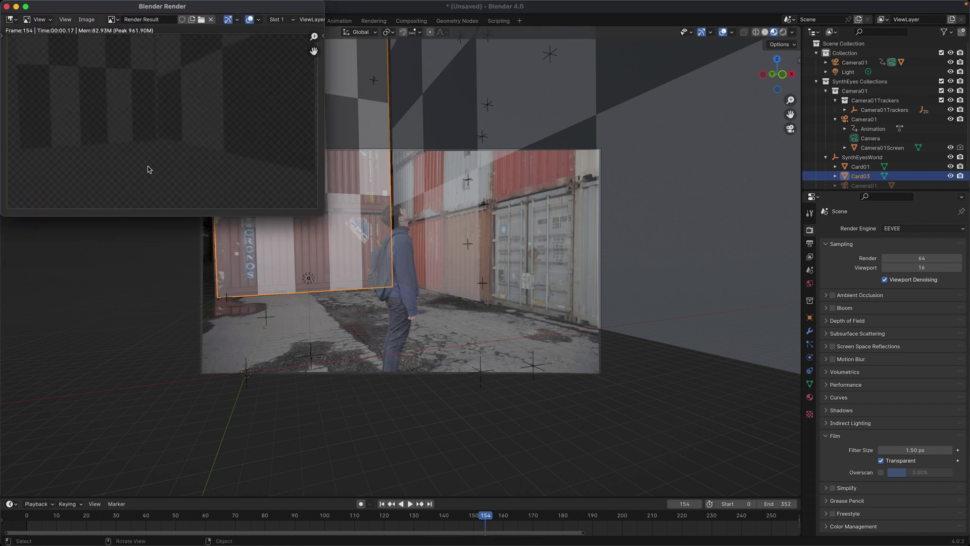
click(7, 6)
click(834, 435)
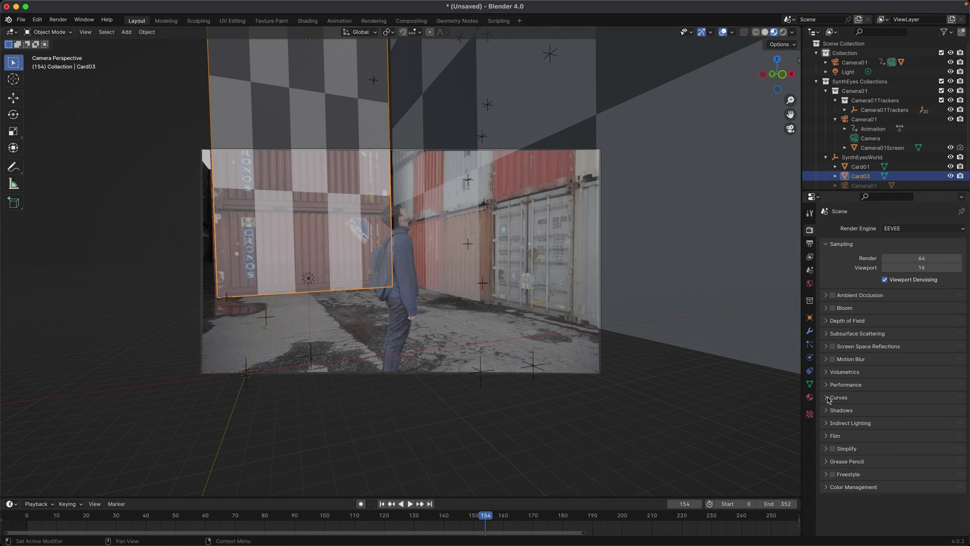
Set the render output path to 'test' in the Output properties
click(809, 244)
click(958, 429)
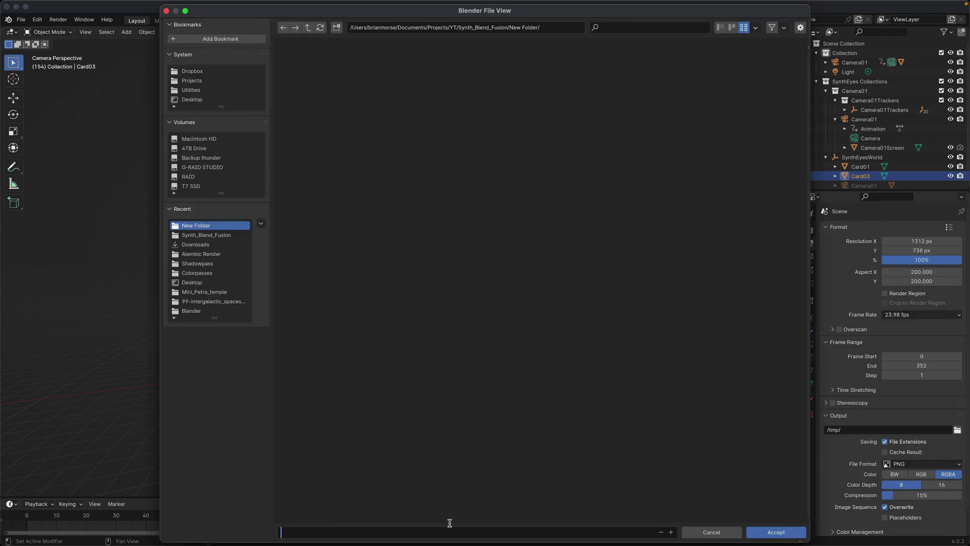
text(test)
click(776, 532)
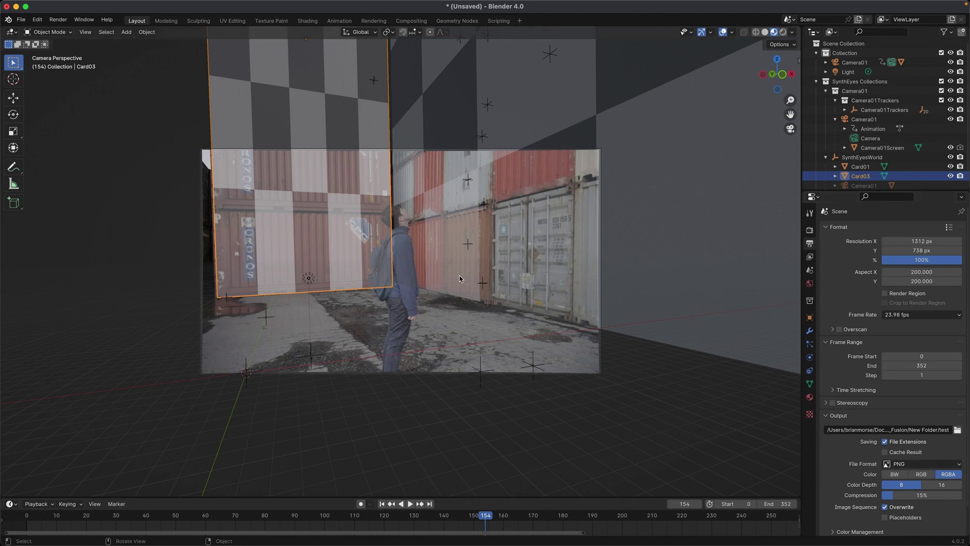
Test-render frame 154, then render the full animation, frames 0–352, as PNGs
click(58, 19)
click(66, 31)
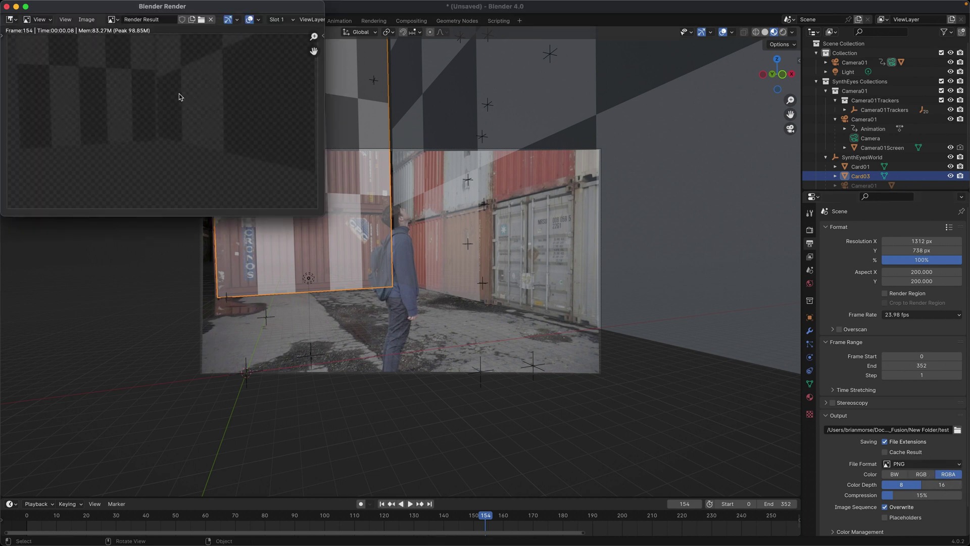
key(Escape)
click(58, 20)
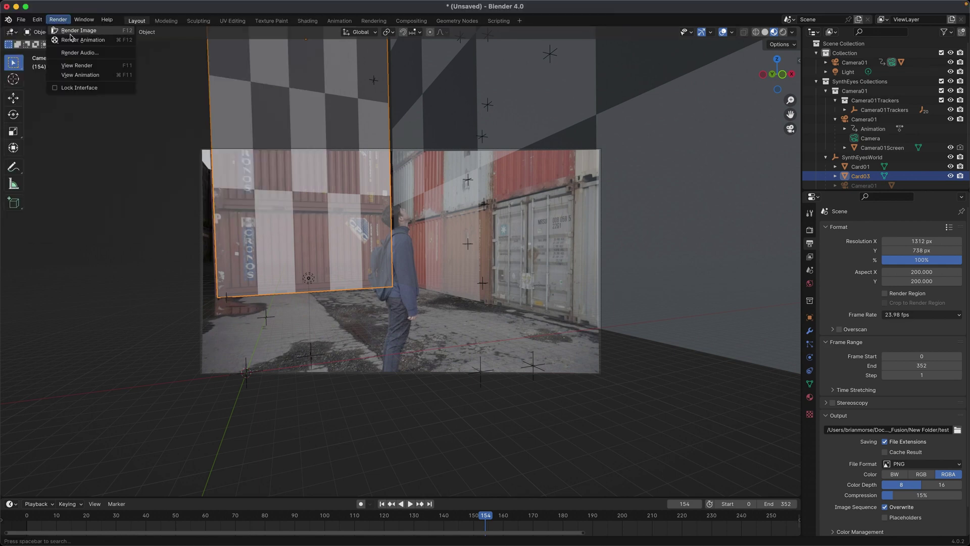
click(84, 40)
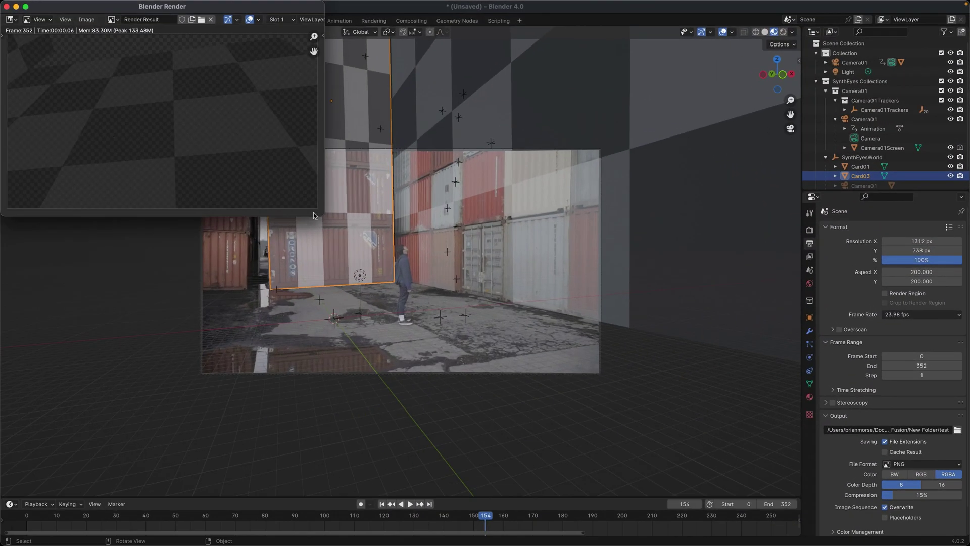
click(6, 6)
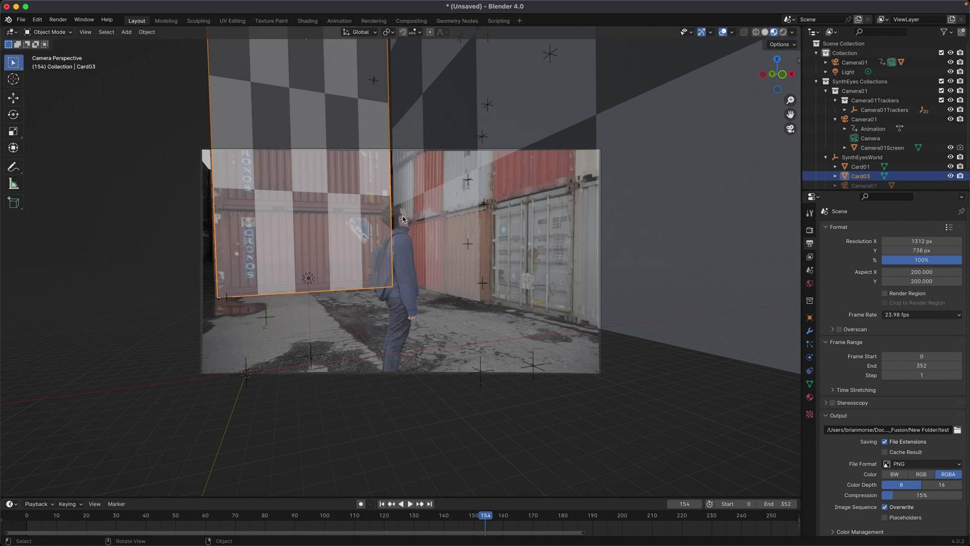
key(super+Tab)
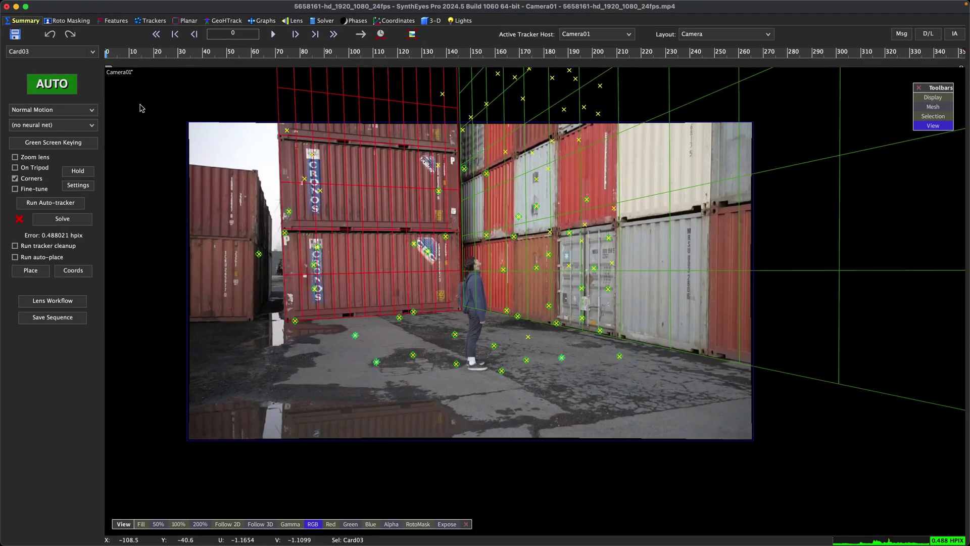
Choose File > Export > Fusion > Fusion Composition to start exporting comp2.comp
click(72, 5)
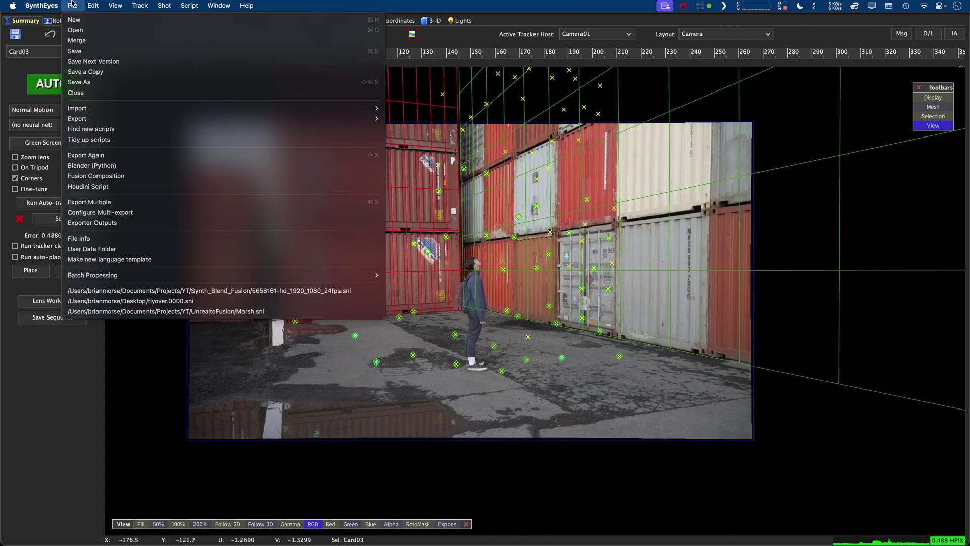
mouse_move(101, 118)
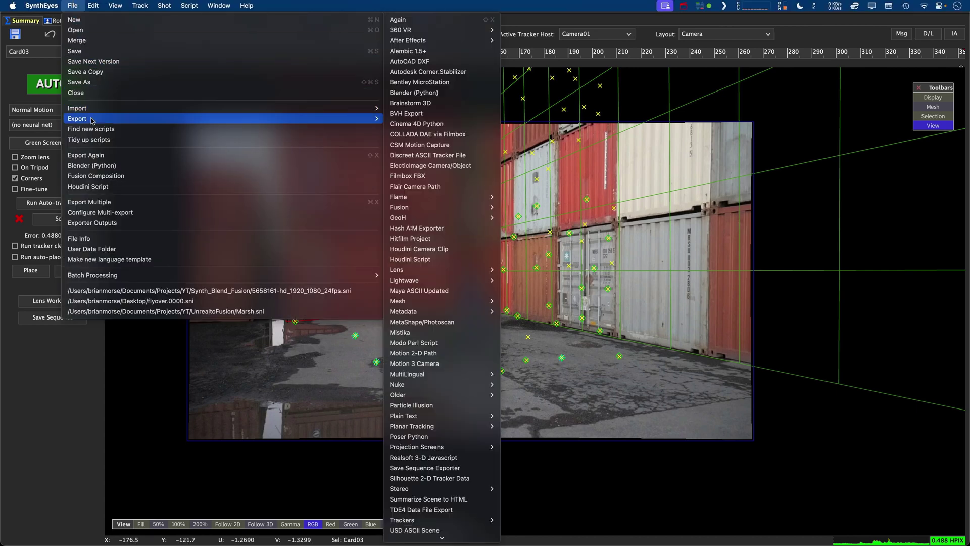
mouse_move(403, 211)
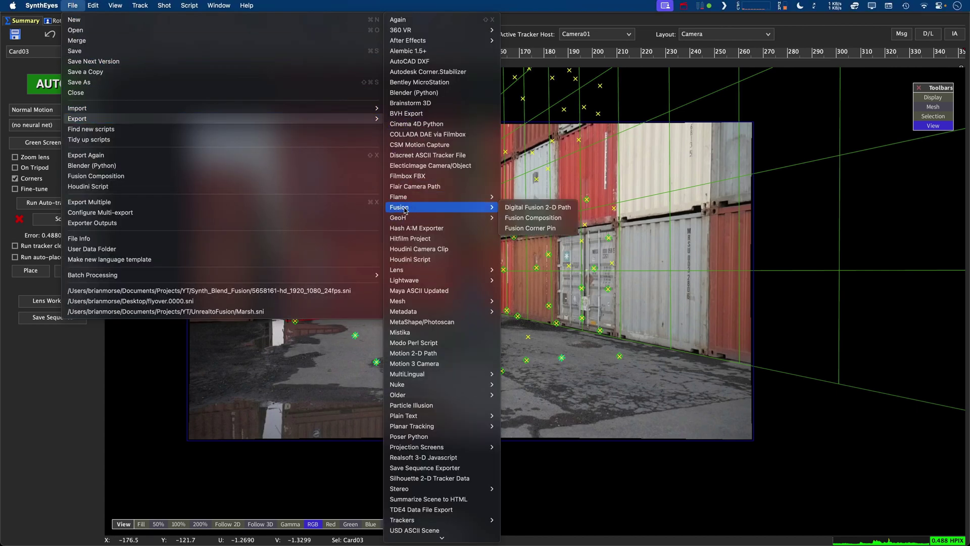
click(532, 221)
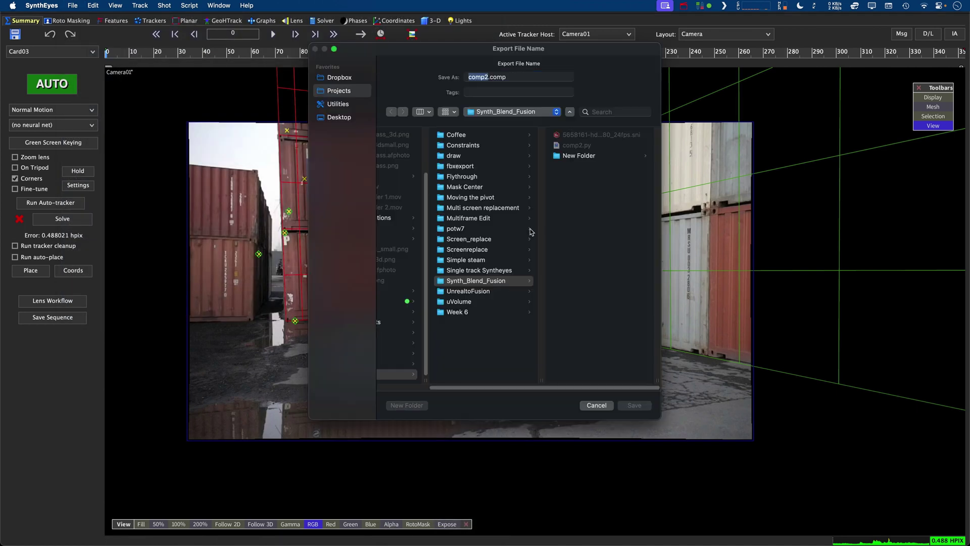
Name the export comp2.comp, reset the settings to defaults and turn off solver distortion
click(635, 405)
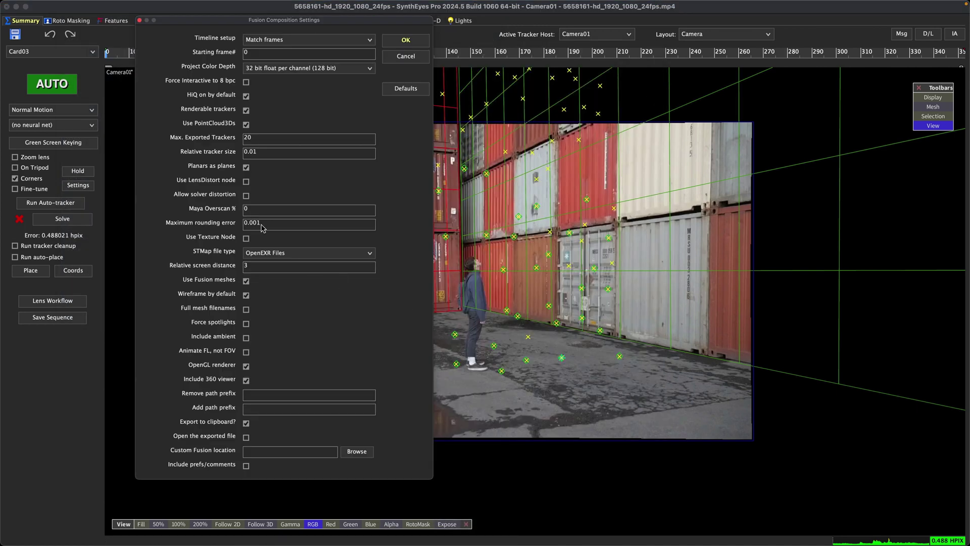
click(407, 89)
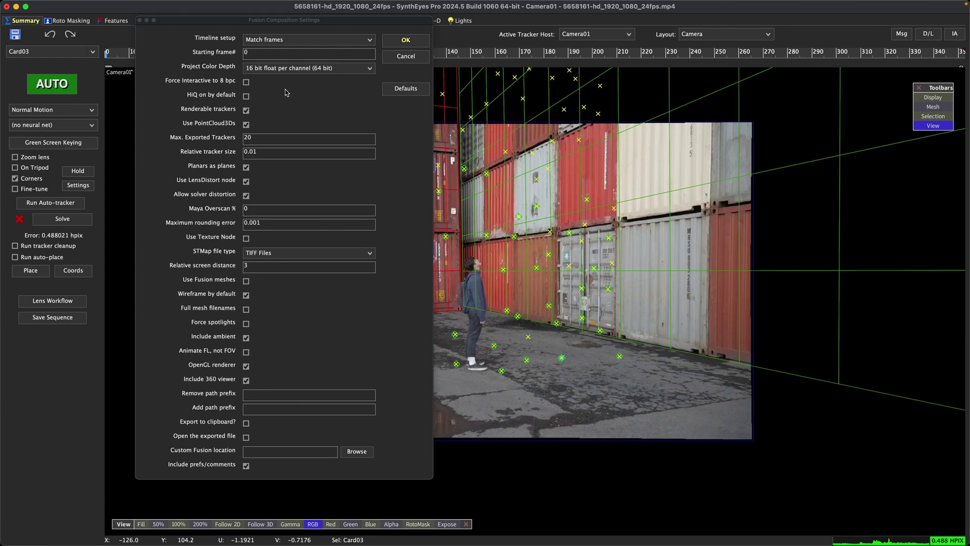
click(250, 110)
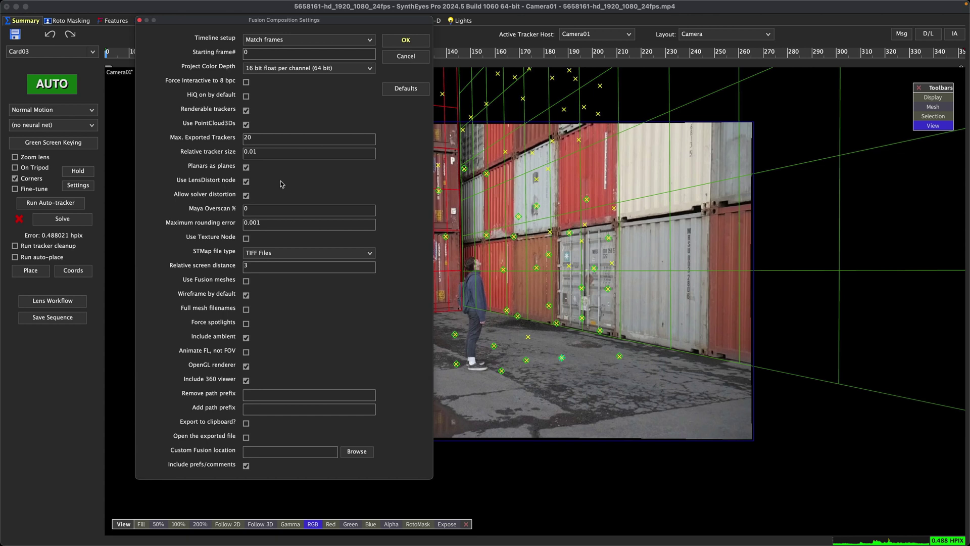
mouse_move(277, 187)
click(247, 196)
Set ST maps to OpenEXR and colour depth to 32-bit float, and enable HiQ and Fusion meshes
click(283, 258)
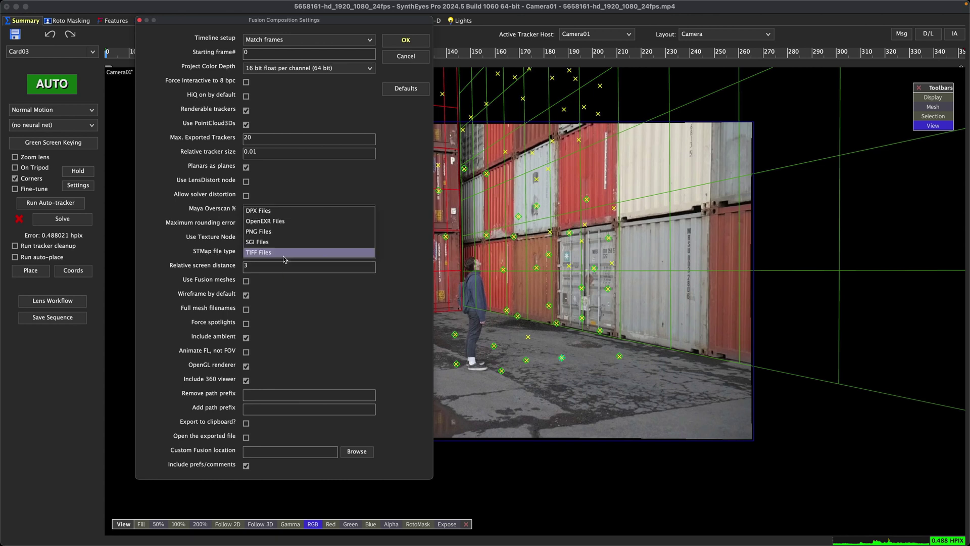
click(272, 223)
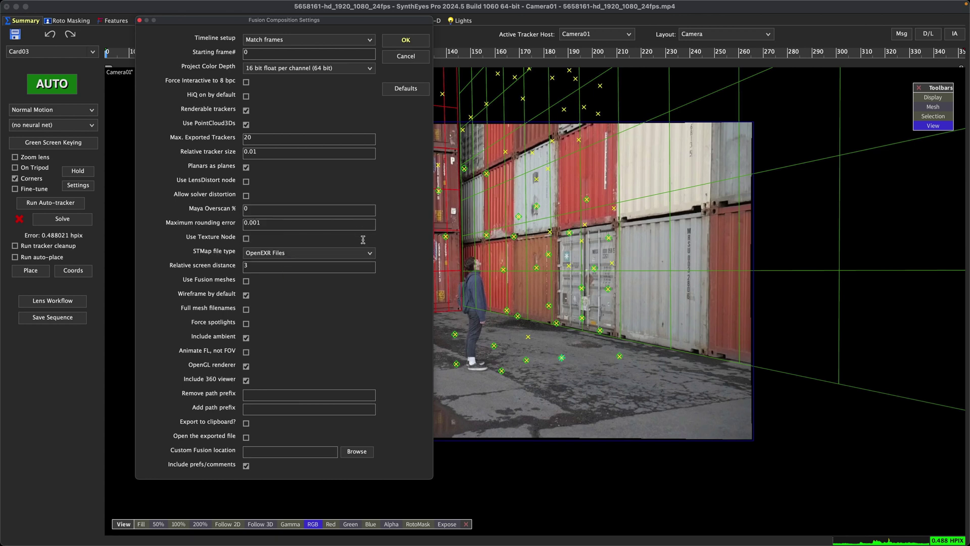
click(273, 69)
click(286, 78)
click(246, 96)
click(246, 282)
Drop the ambient light, export to clipboard without prefs and comments, and run the export
click(526, 144)
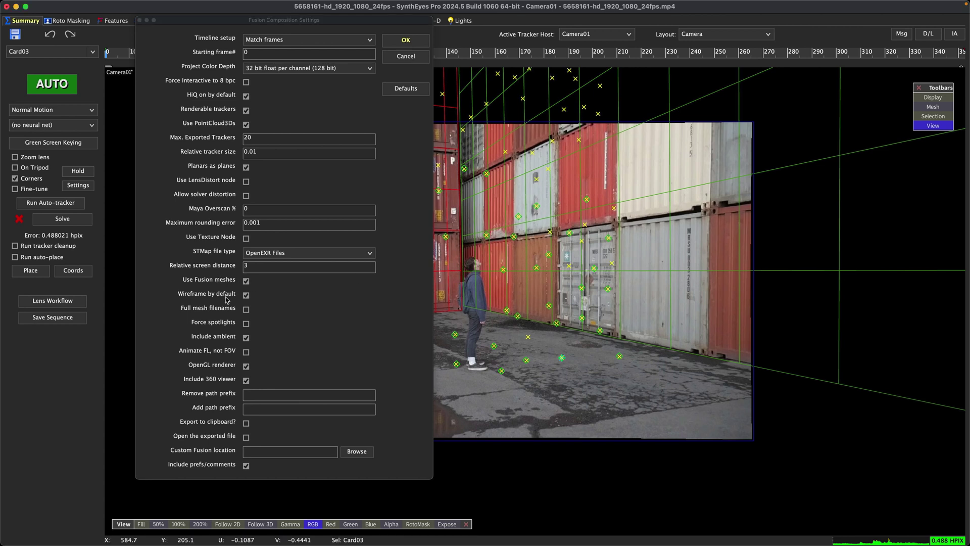
click(247, 339)
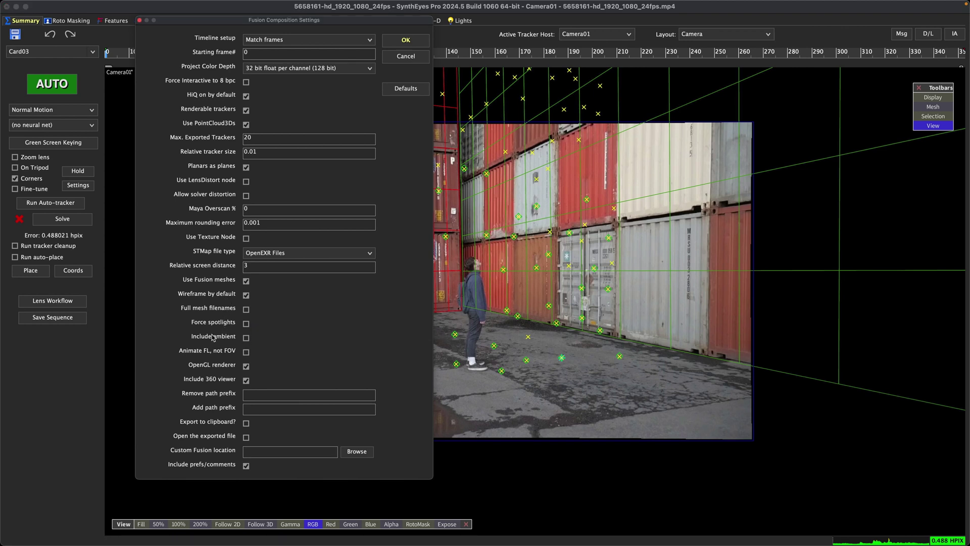
click(248, 424)
click(247, 466)
click(400, 42)
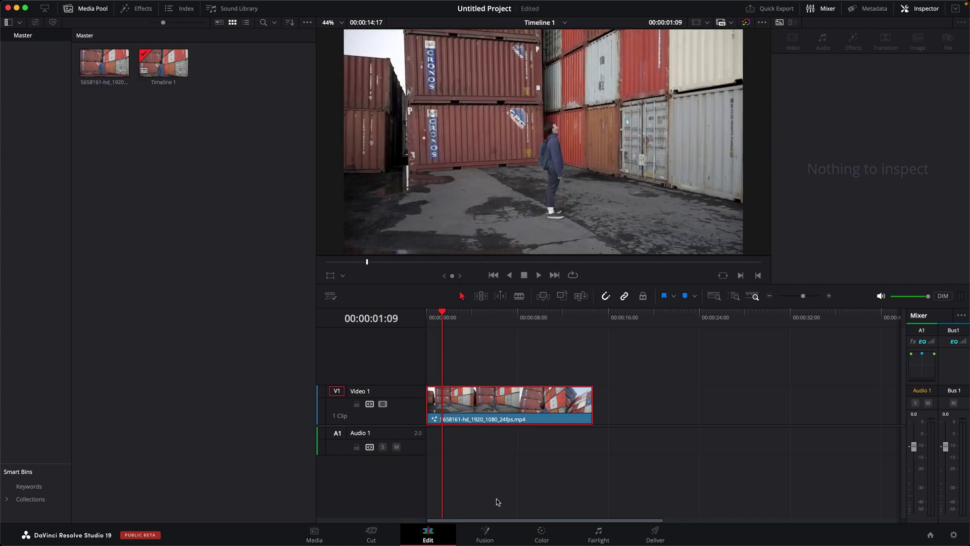
Switch to the Fusion page for the container-yard clip
click(485, 534)
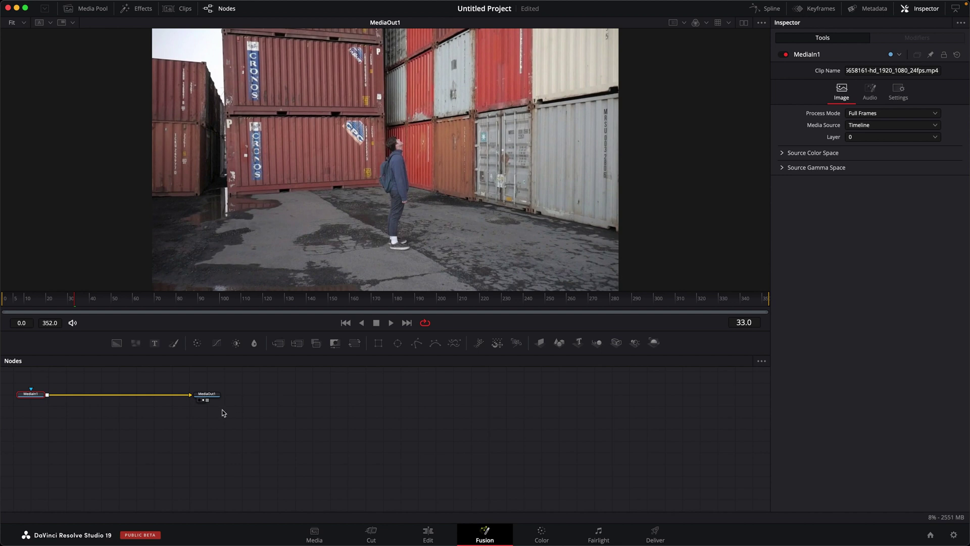
Attempt a File > Import Fusion Composition, then pan the node view to free empty canvas
middle_drag(223, 413, 398, 449)
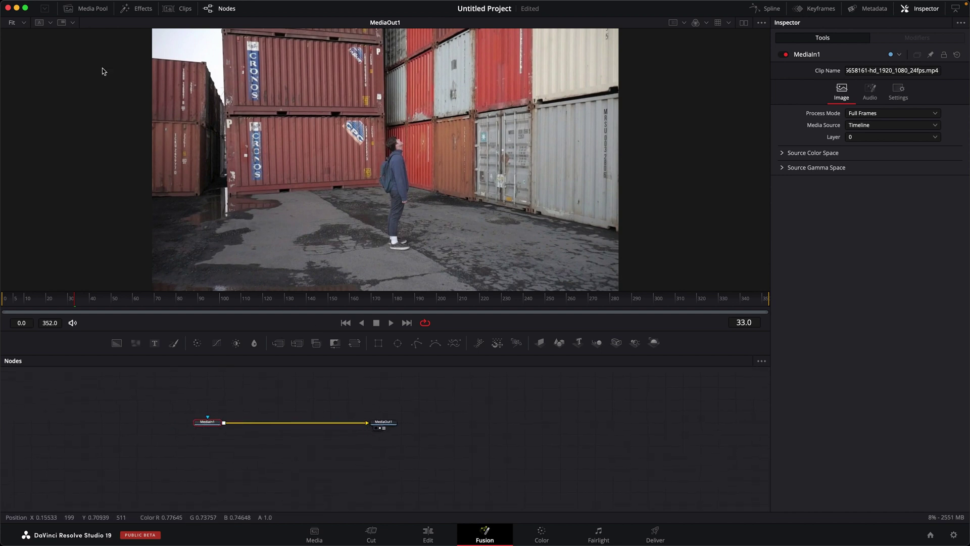
click(88, 5)
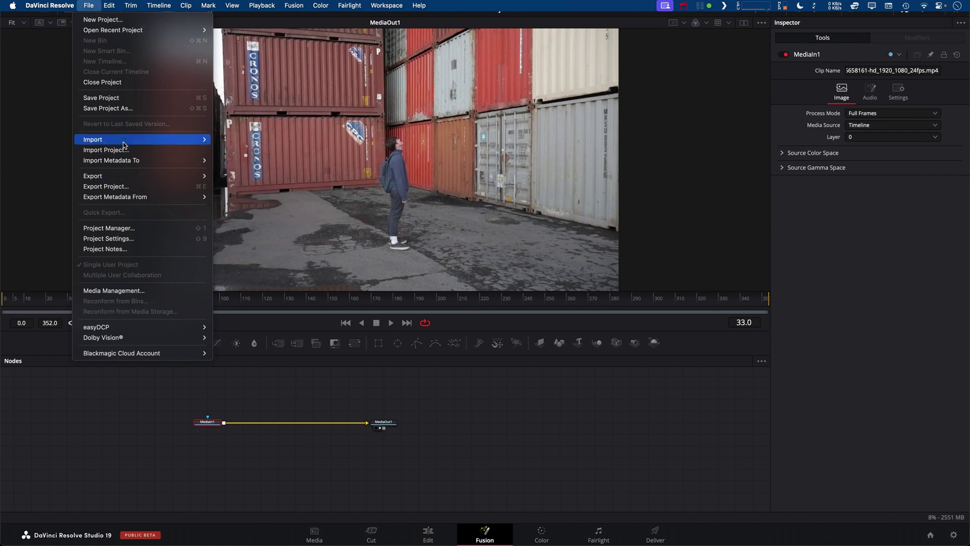
mouse_move(204, 138)
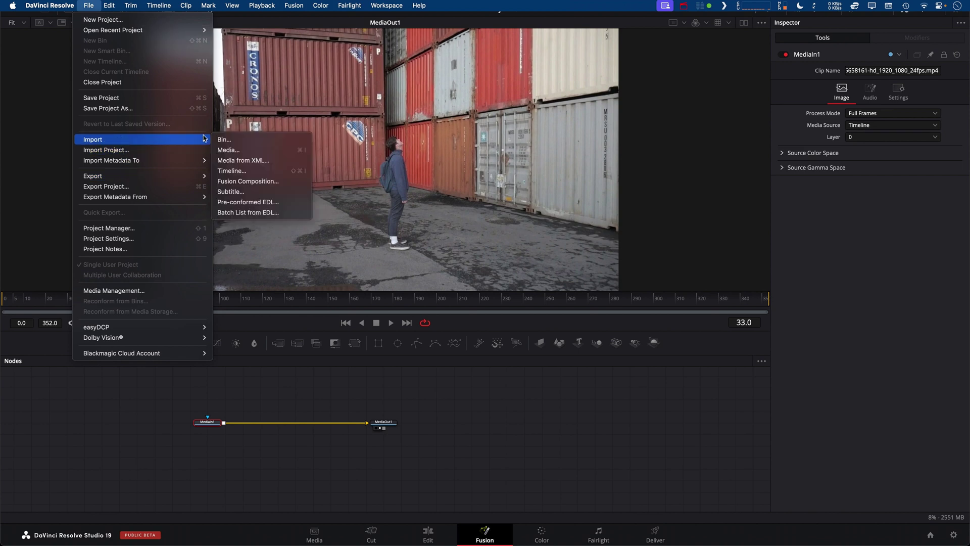
click(254, 186)
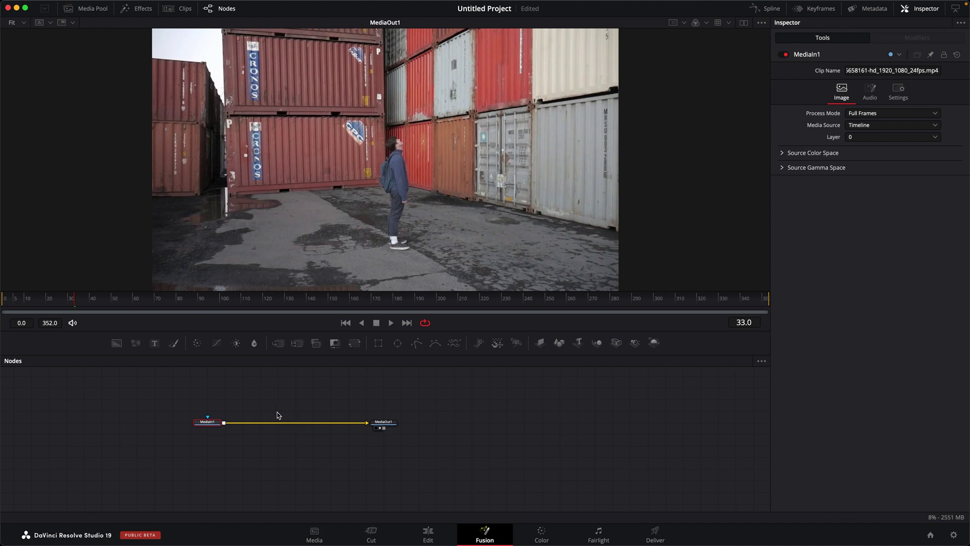
drag(407, 396, 188, 477)
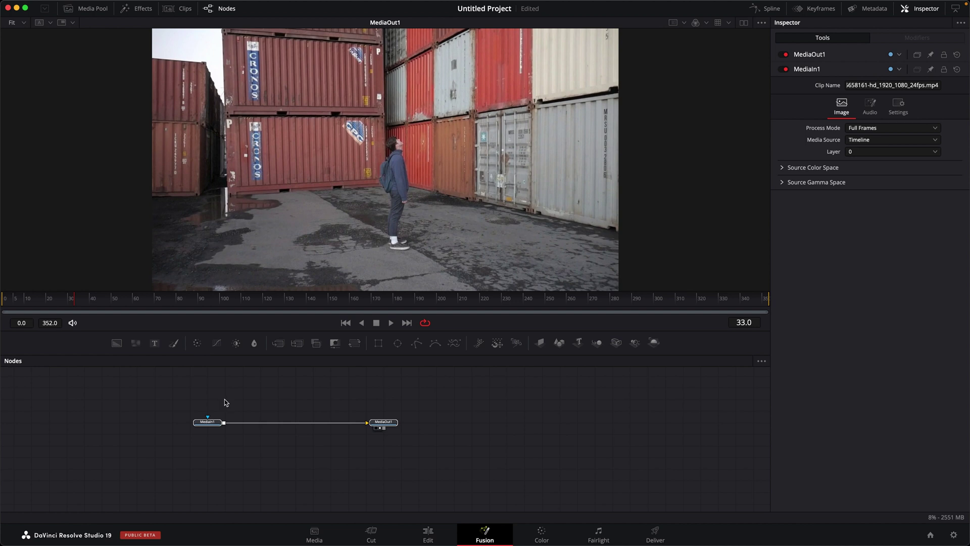
click(298, 405)
middle_drag(381, 425, 411, 485)
Paste the exported SynthEyes composition nodes onto the empty canvas
right_click(362, 411)
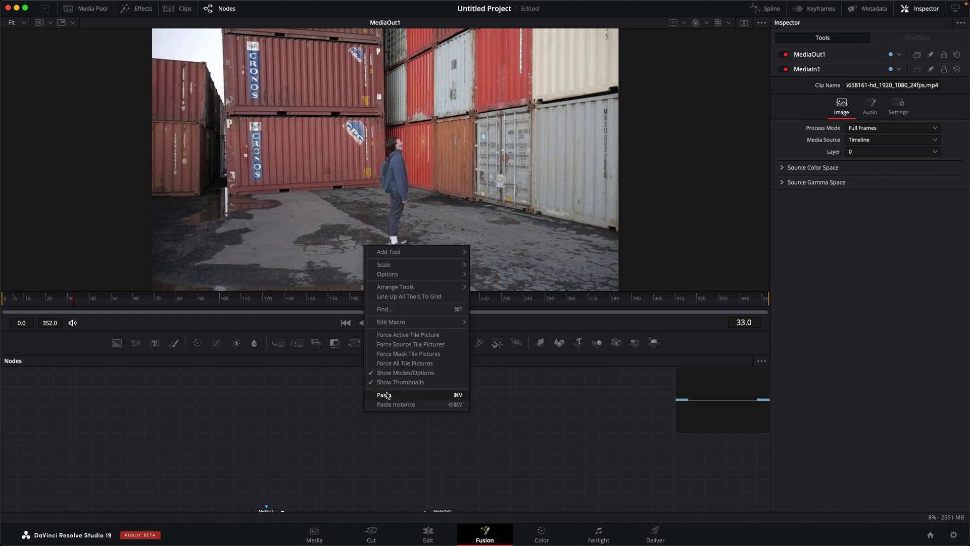
click(389, 396)
scroll(507, 422, right, 3)
scroll(505, 430, down, 2)
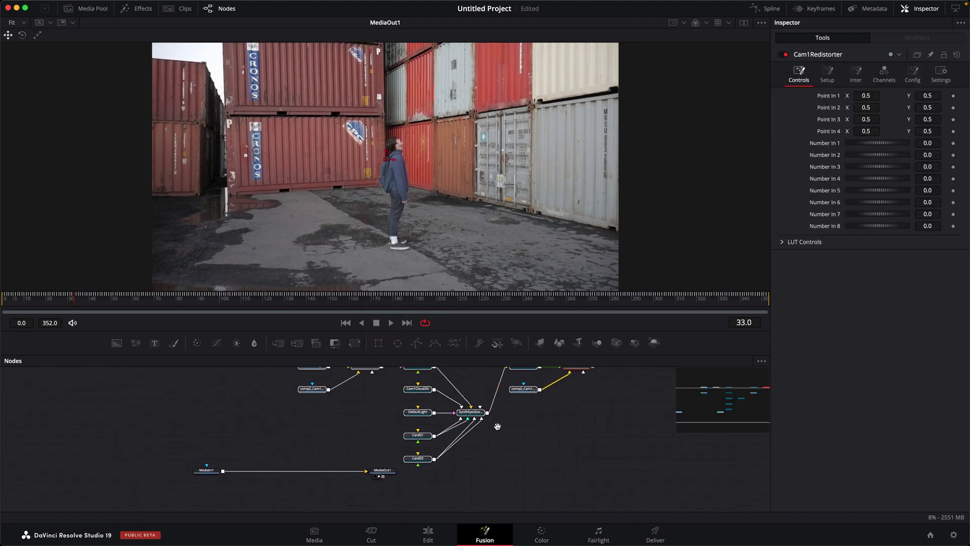
scroll(480, 419, right, 3)
scroll(465, 404, down, 1)
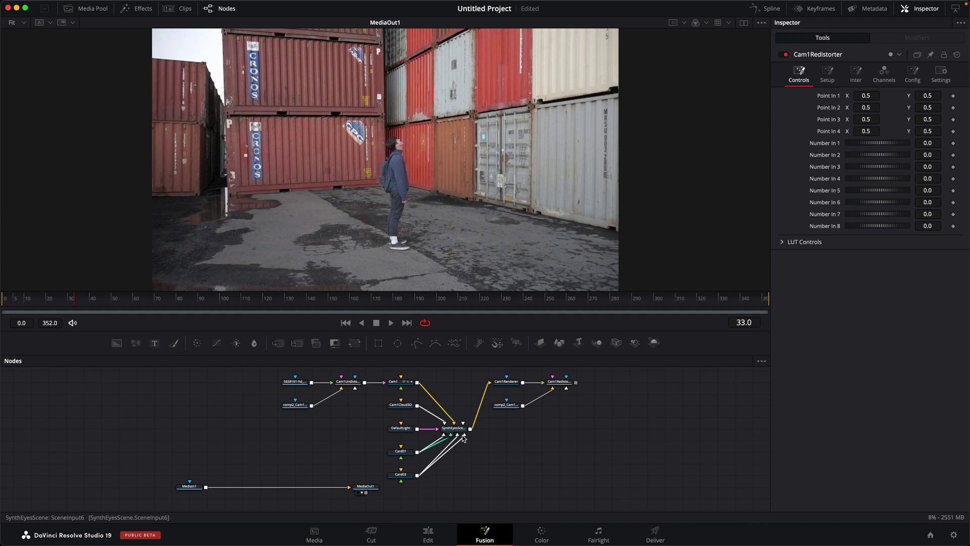
Tidy the scene nodes: align SynthEyesScene with Cam1, place Card01 and Card03 beneath it
drag(460, 427, 460, 380)
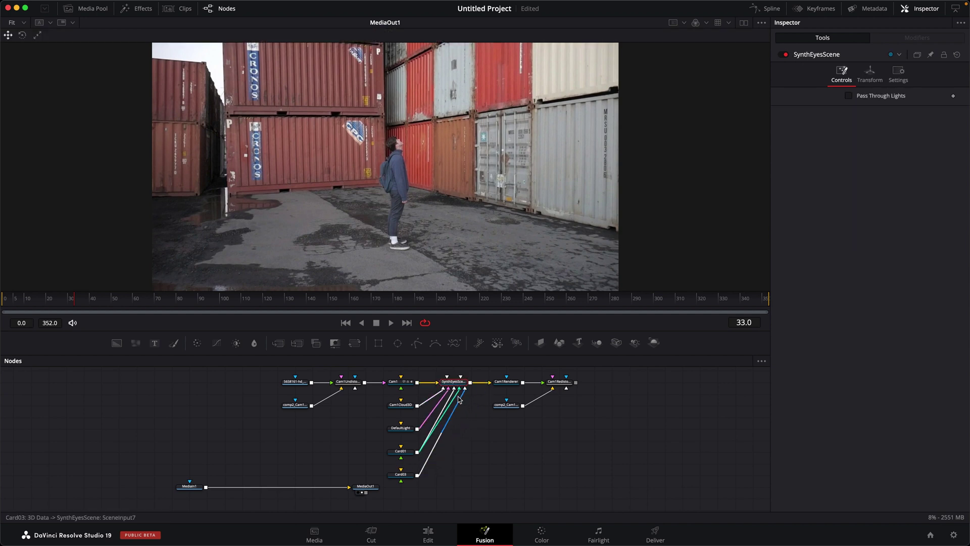
drag(418, 452, 488, 463)
click(401, 451)
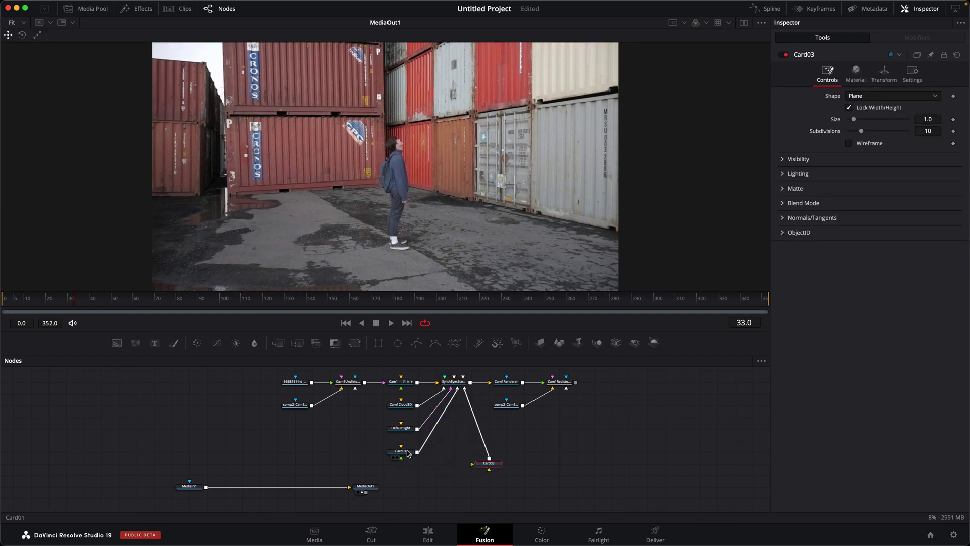
drag(401, 451, 436, 462)
middle_drag(442, 434, 455, 464)
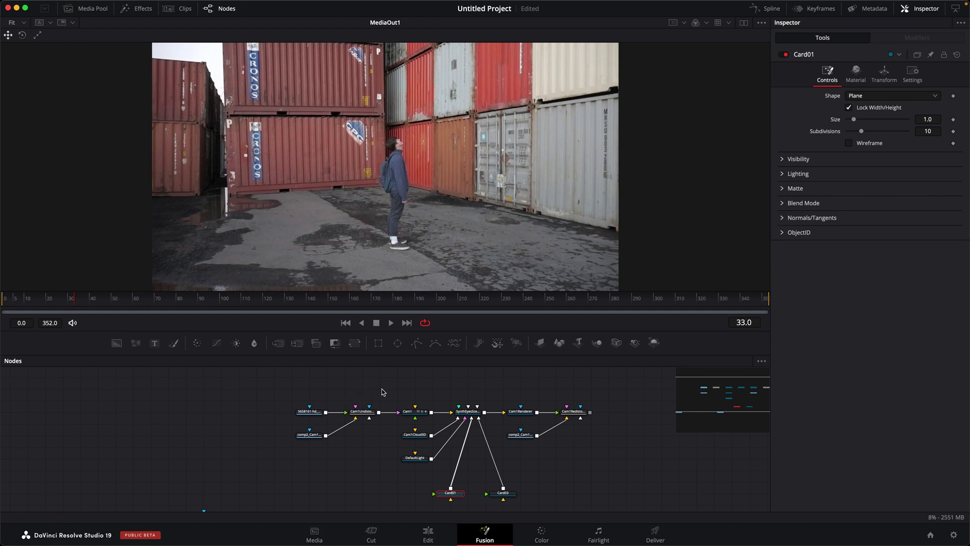
drag(310, 412, 286, 401)
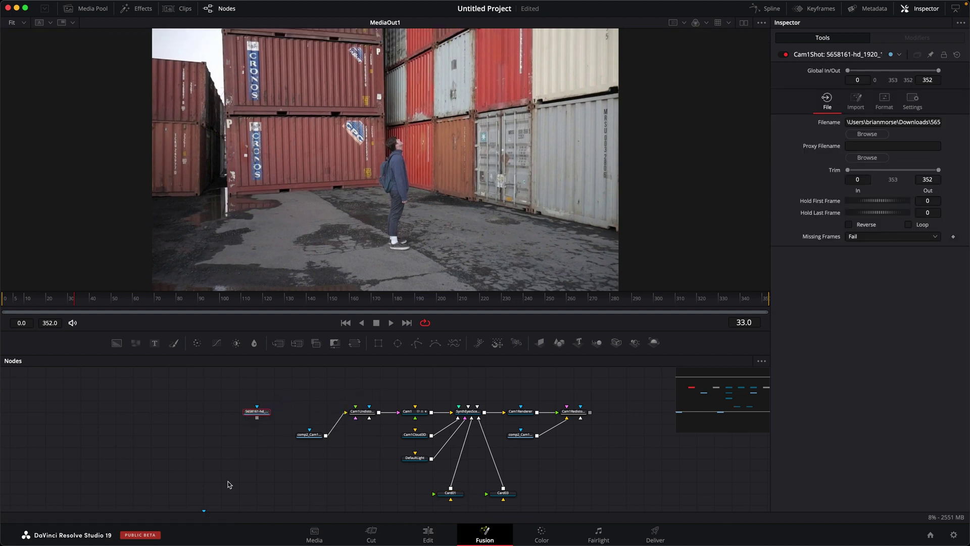
Unhook the original clip loader from Cam1Undistorter and move the undistort pair further left
middle_drag(206, 480, 155, 441)
click(241, 403)
drag(231, 399, 322, 492)
drag(298, 426, 254, 431)
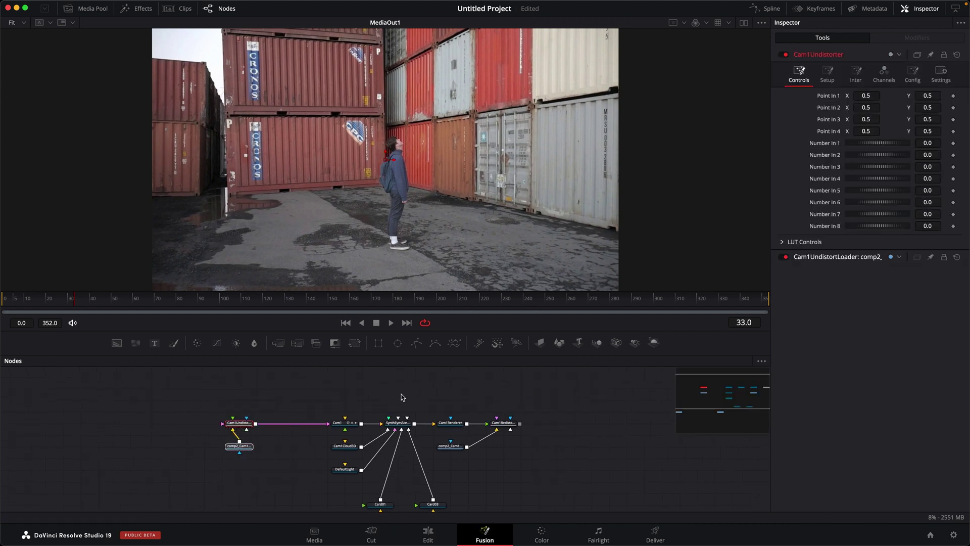
Move the redistorter and its map loader further right, bringing MediaIn1 and MediaOut1 into view
middle_drag(252, 430, 150, 414)
drag(348, 431, 418, 430)
drag(204, 398, 386, 496)
drag(387, 384, 464, 466)
drag(402, 407, 455, 407)
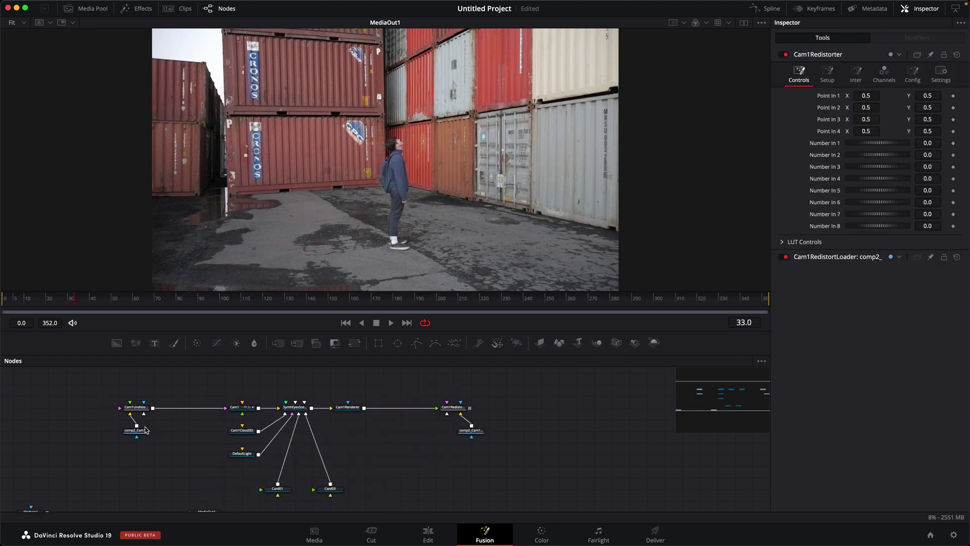
middle_drag(145, 430, 210, 420)
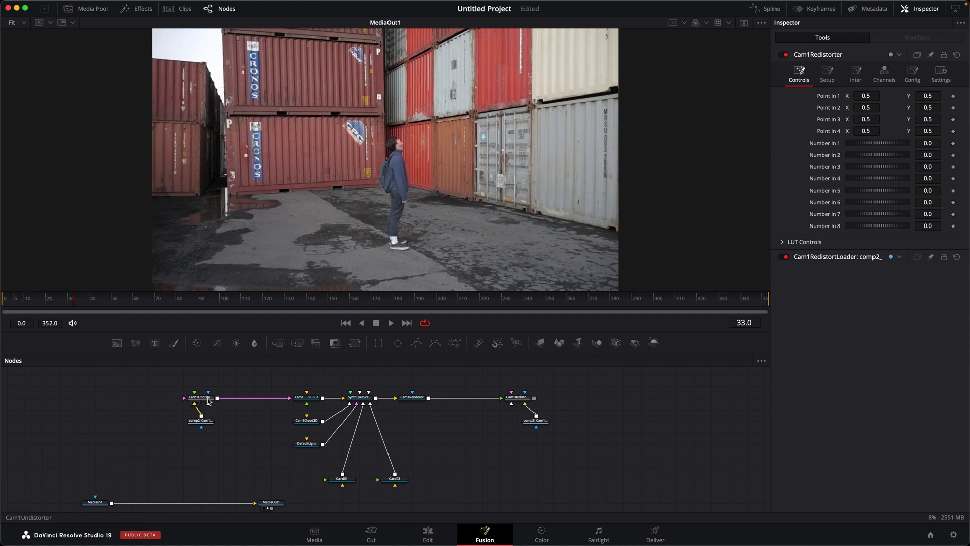
Preview the undistort ST map, the MediaIn1 footage and the undistorter output in the viewer
click(206, 423)
drag(207, 423, 303, 166)
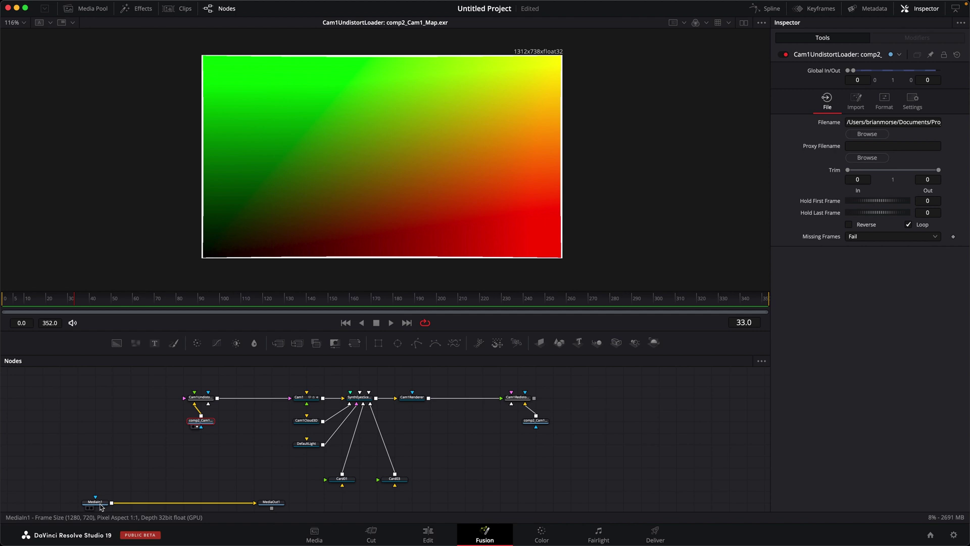
drag(97, 501, 515, 62)
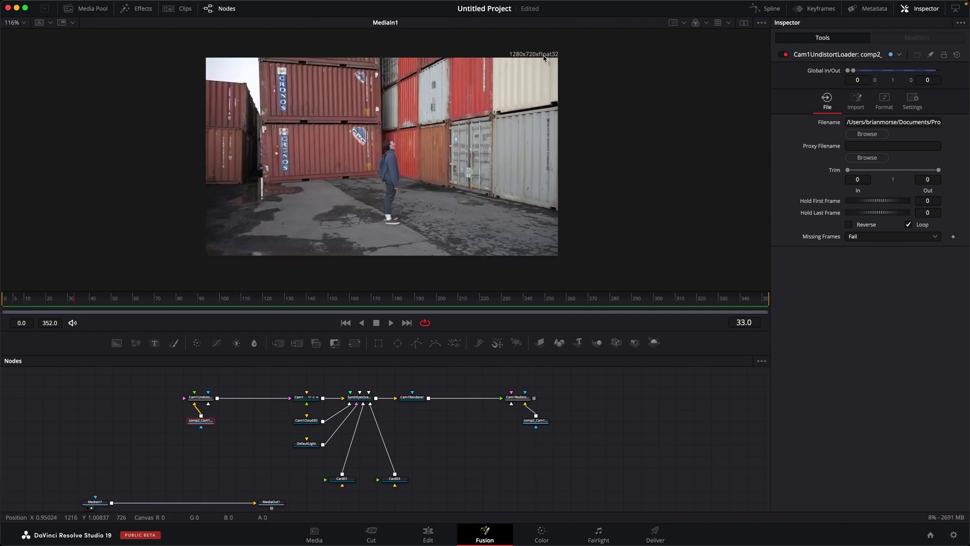
drag(207, 396, 474, 83)
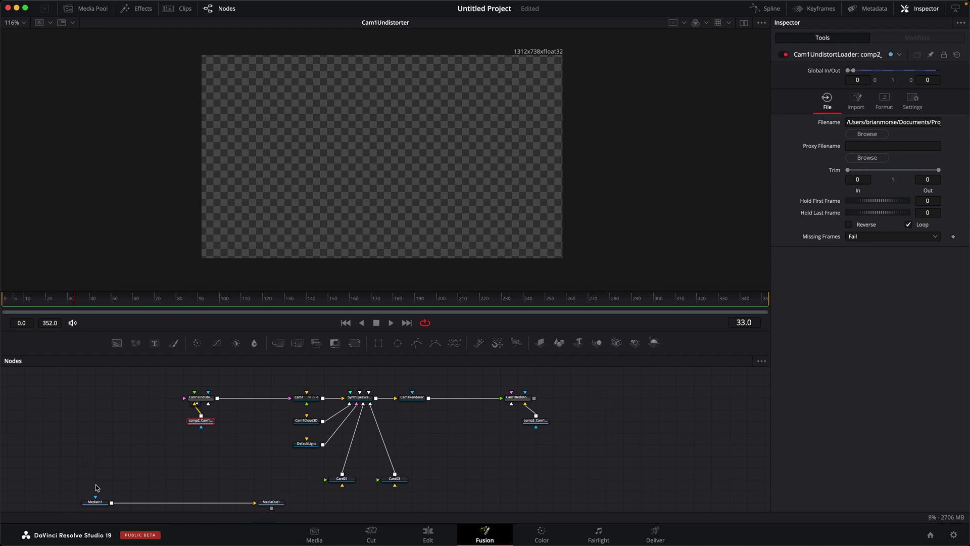
Connect MediaIn1 to Cam1Undistorter's image input and compare the undistorted plate with the original
drag(111, 503, 184, 398)
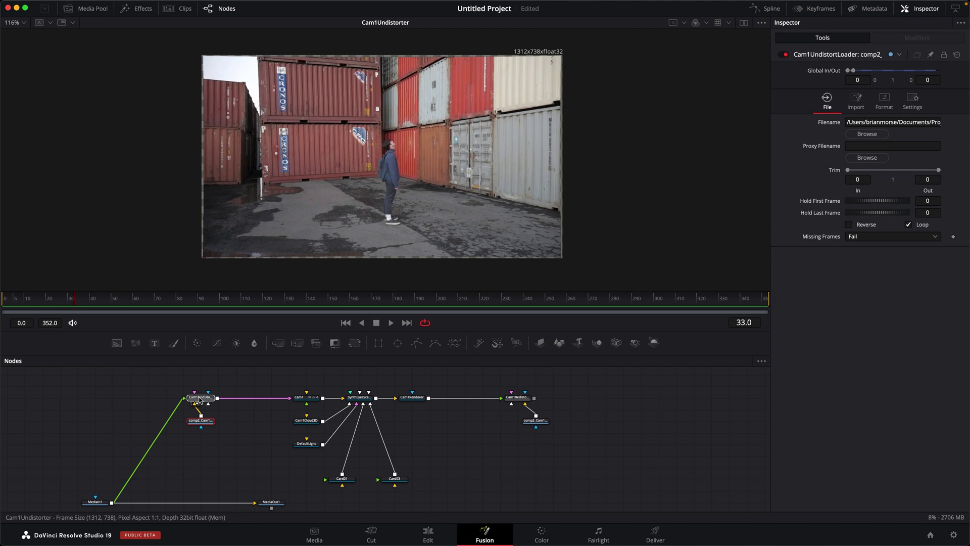
click(199, 398)
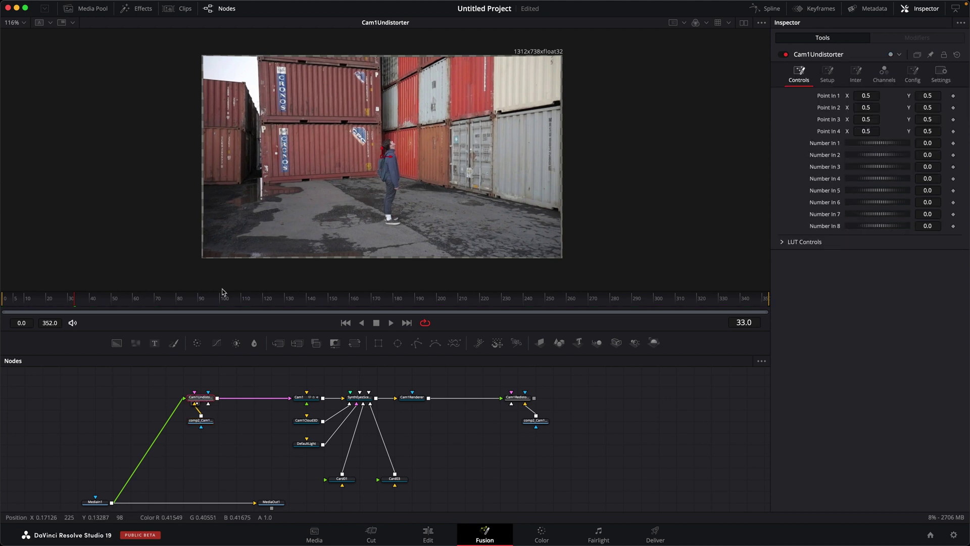
click(92, 507)
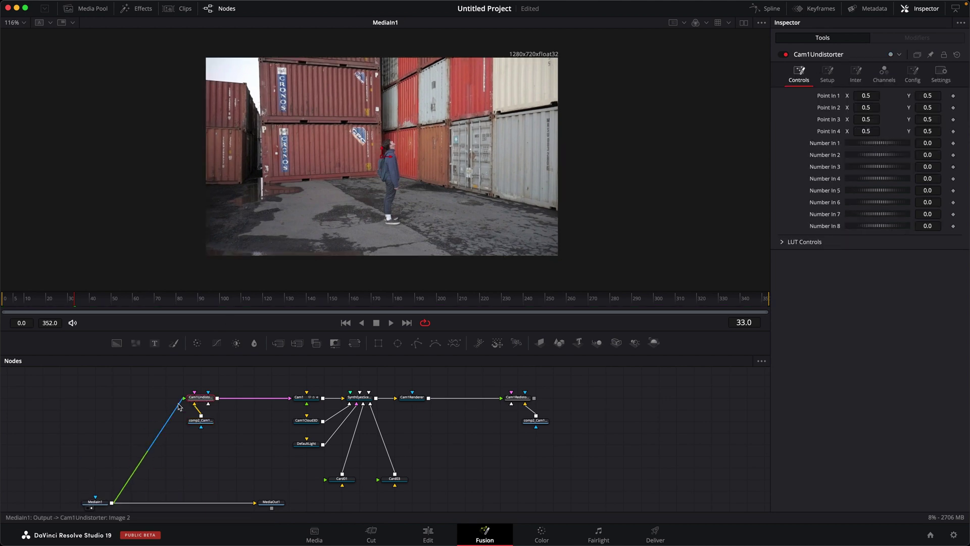
click(207, 403)
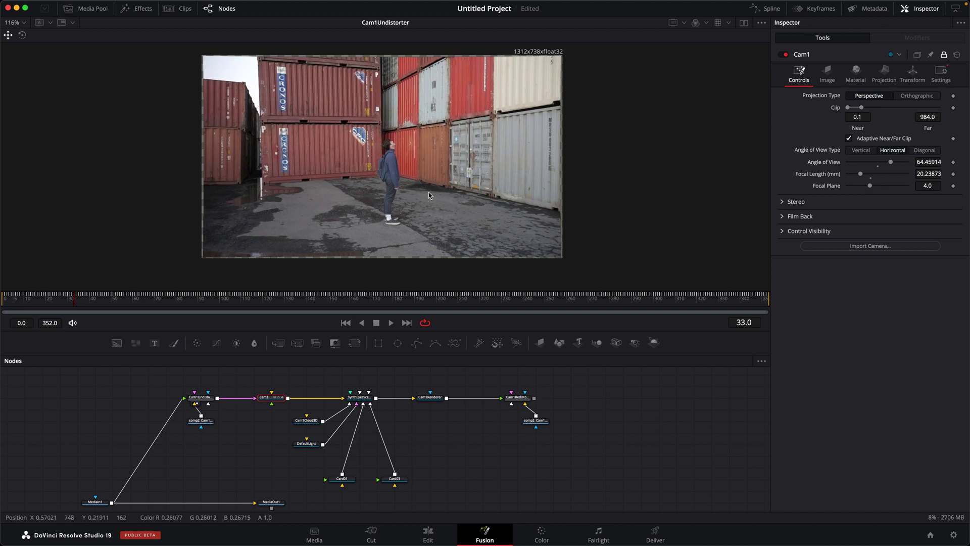
View SynthEyesScene in the viewer looking through Cam1
click(368, 403)
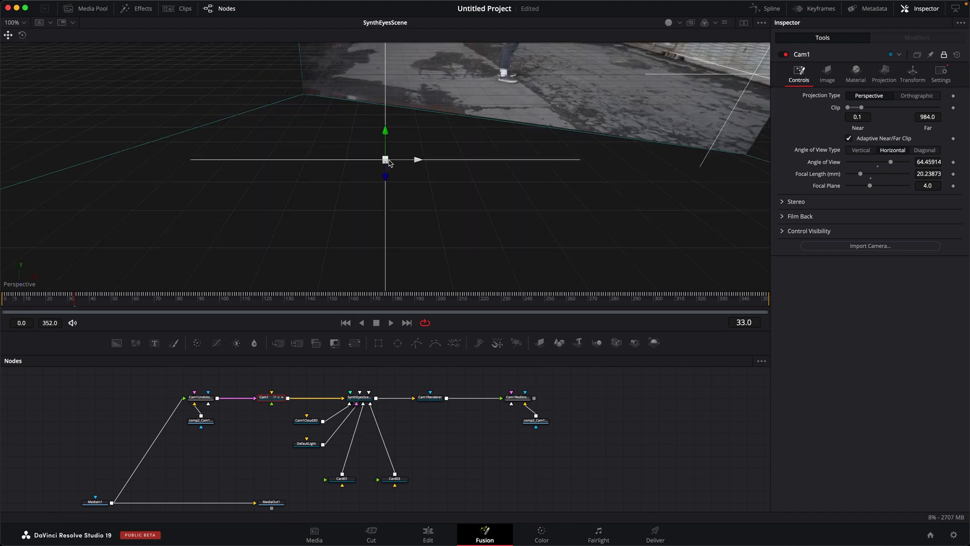
right_click(412, 197)
mouse_move(444, 268)
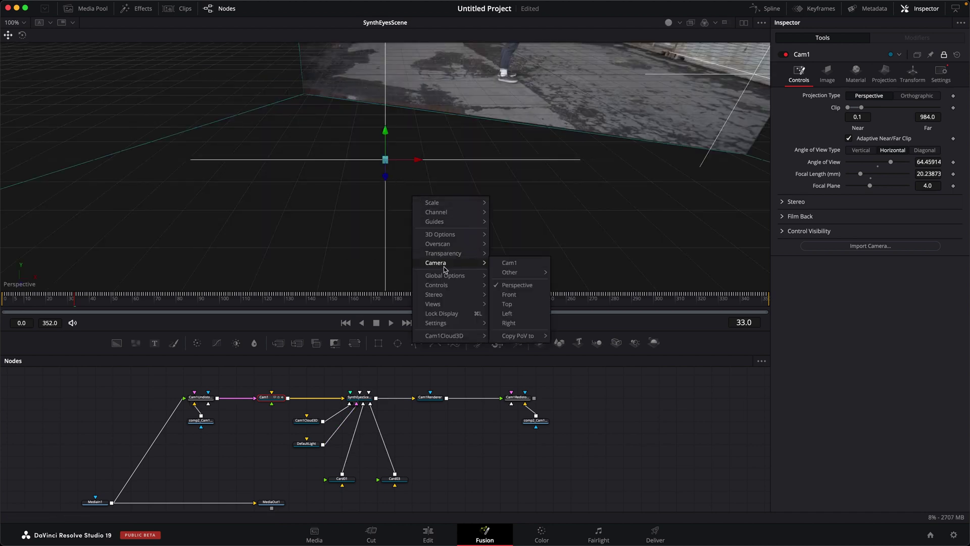
click(509, 263)
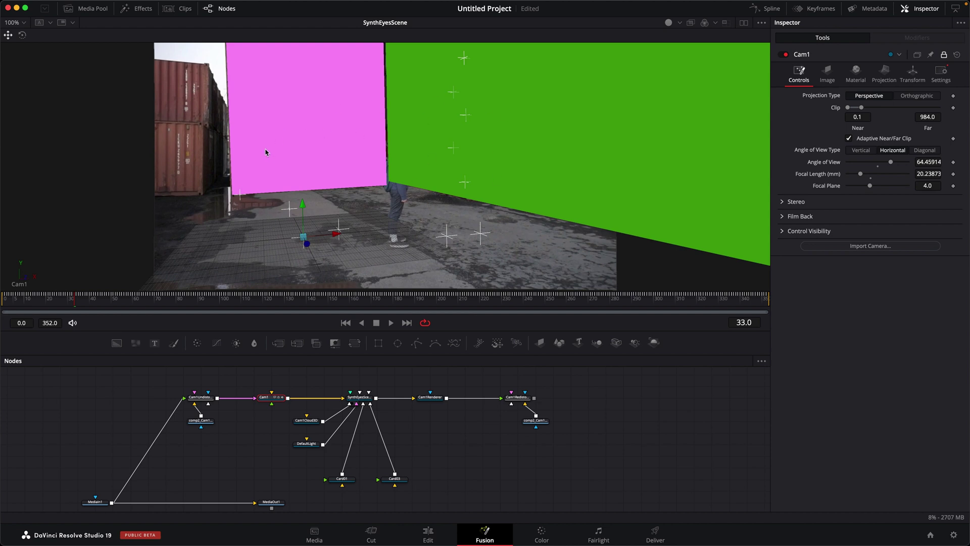
drag(81, 306, 112, 308)
Set Card01 and Card03 to wireframe and scrub the timeline to check they stick
click(342, 478)
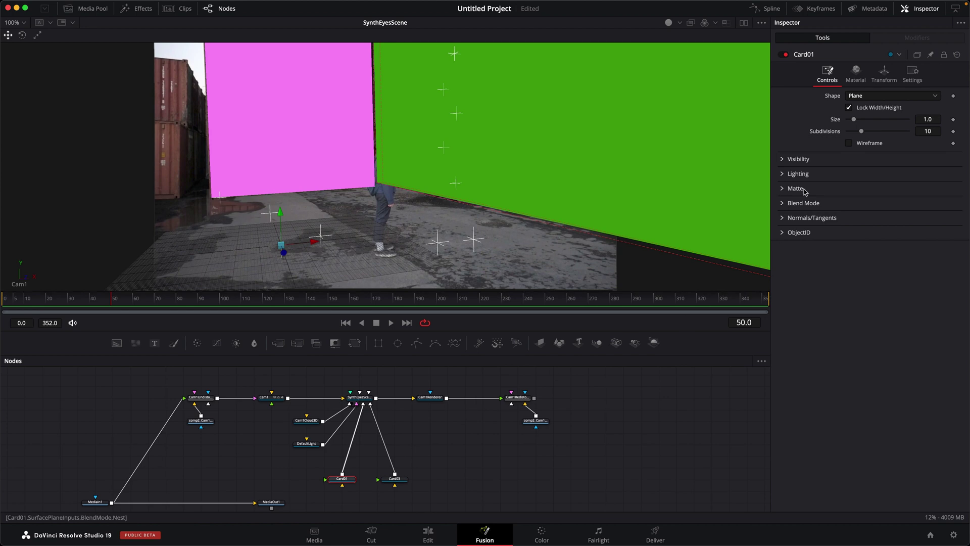
click(862, 145)
click(394, 479)
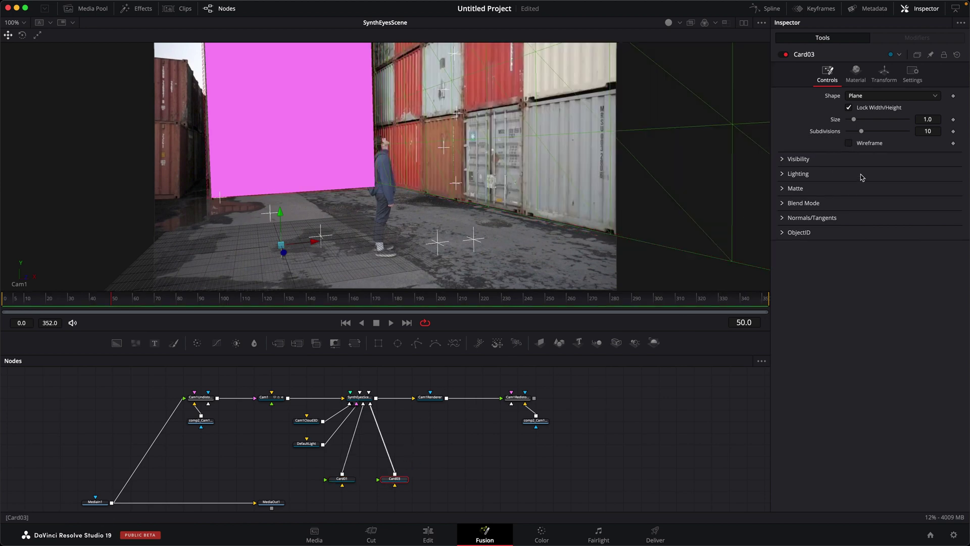
click(858, 144)
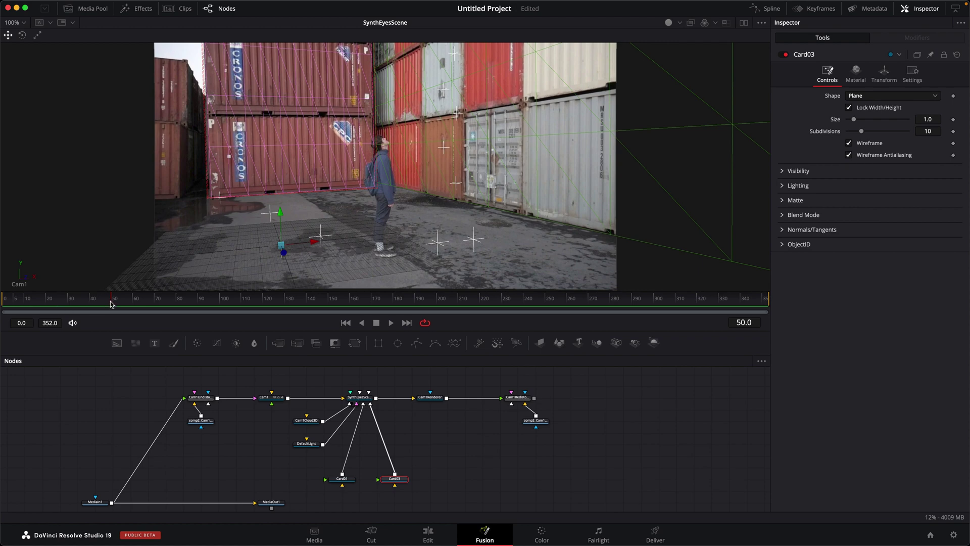
drag(111, 303, 339, 313)
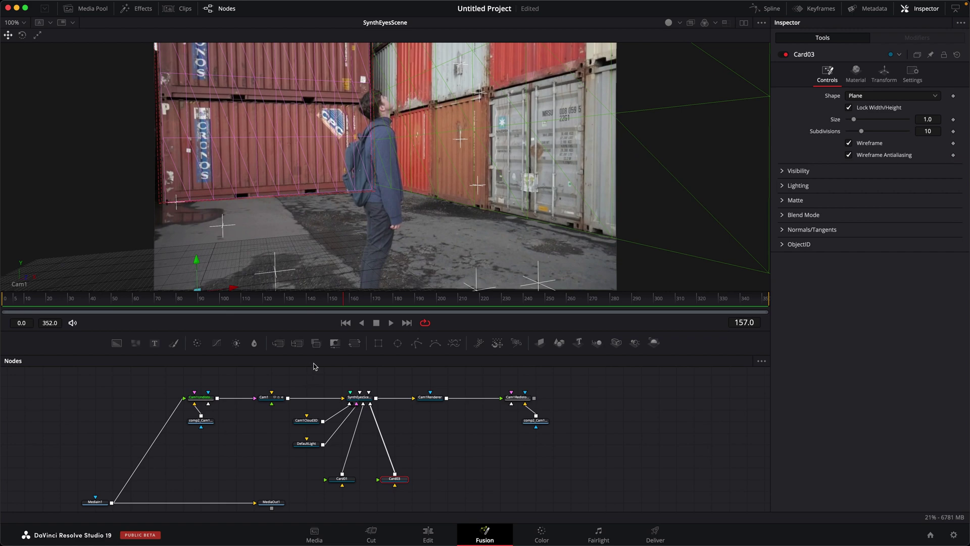
click(308, 379)
drag(336, 306, 116, 305)
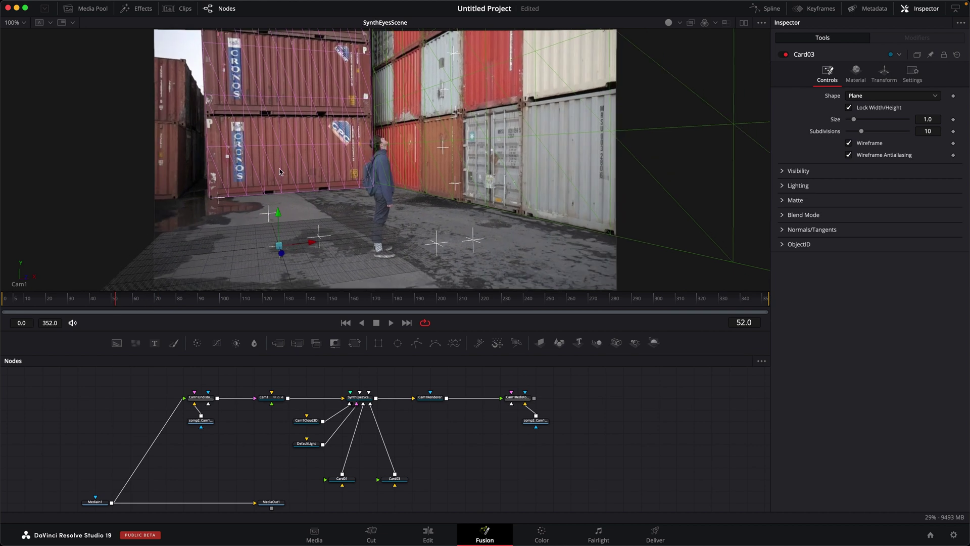
middle_drag(436, 402, 379, 399)
Disconnect the undistorted plate from Cam1 so Cam1Renderer shows only the cards
click(366, 402)
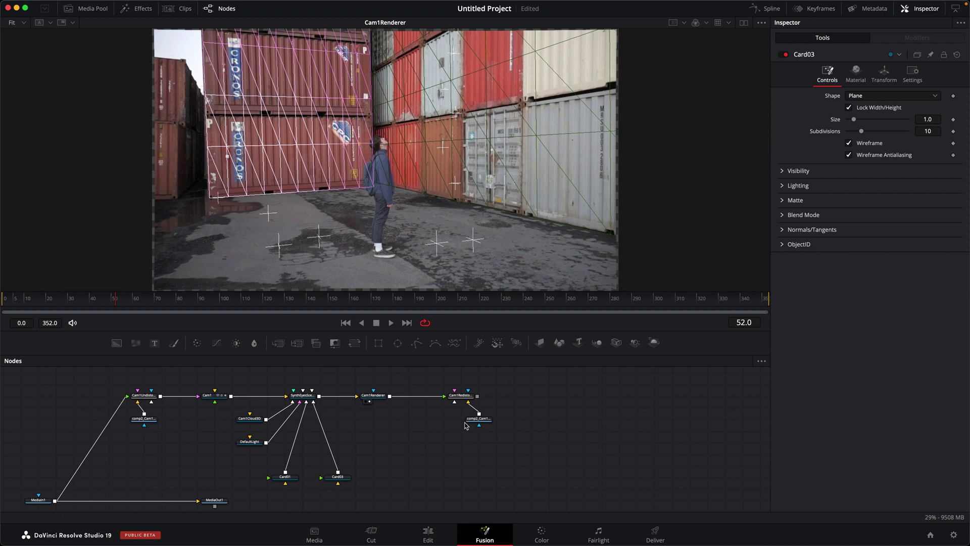
click(38, 500)
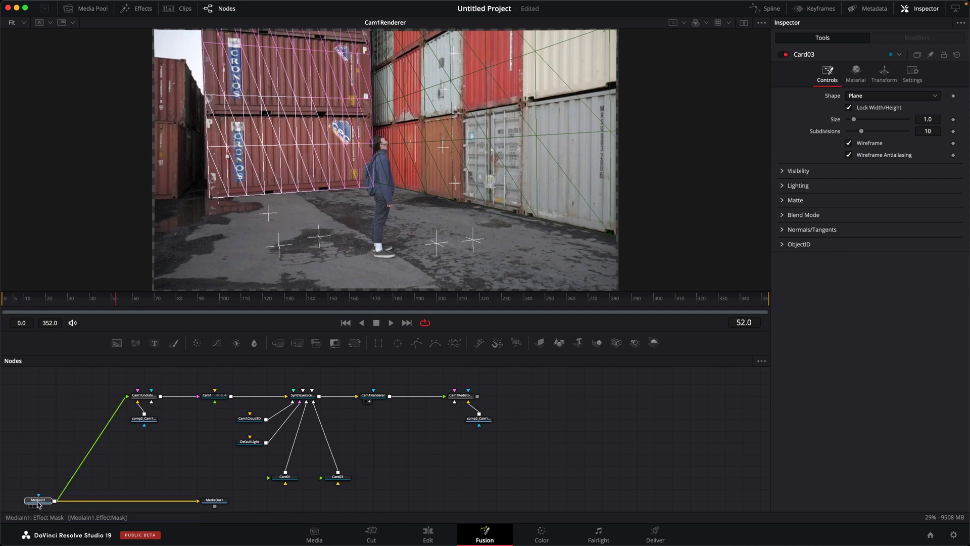
drag(196, 397, 160, 458)
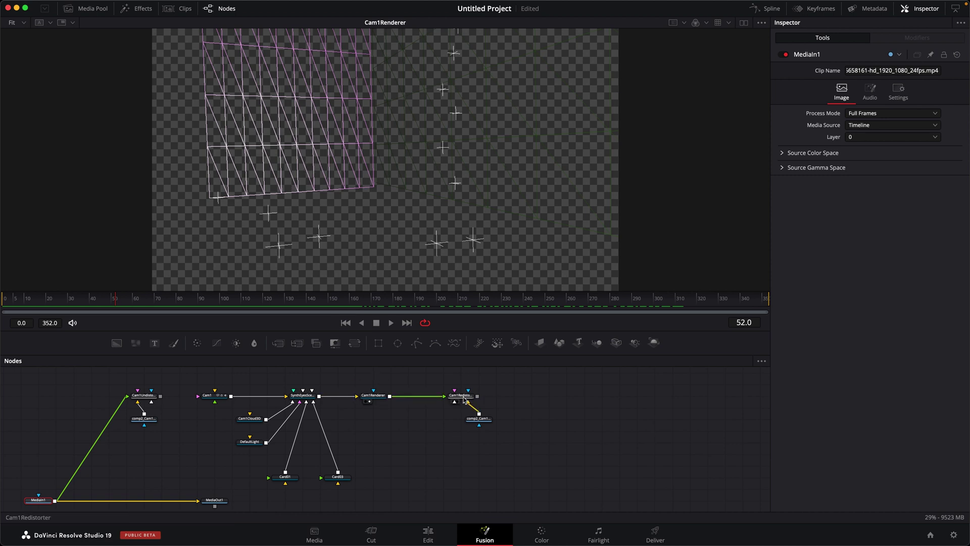
Reposition the redistort map loader and view the ST map, Cam1Renderer and Cam1Redistorter outputs
drag(488, 424, 472, 424)
key(1)
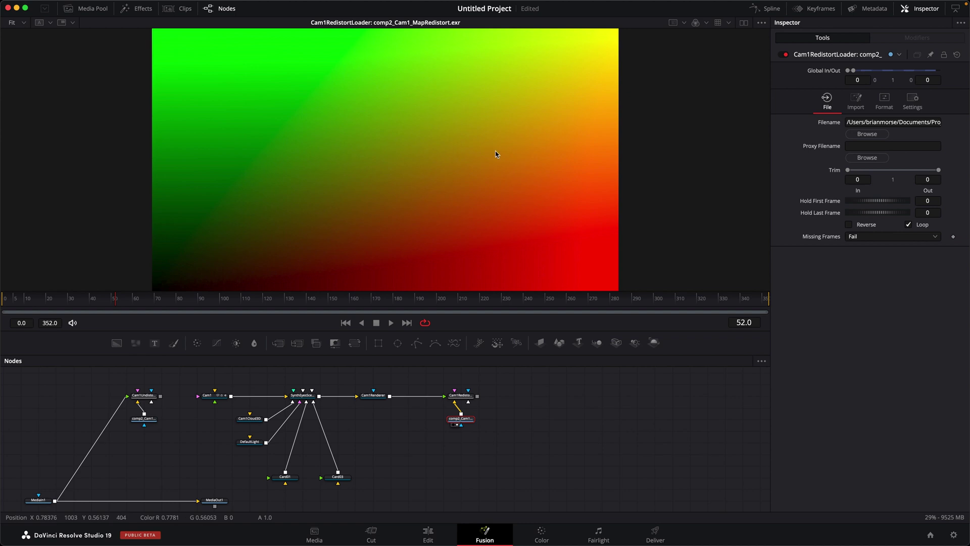
scroll(464, 173, down, 3)
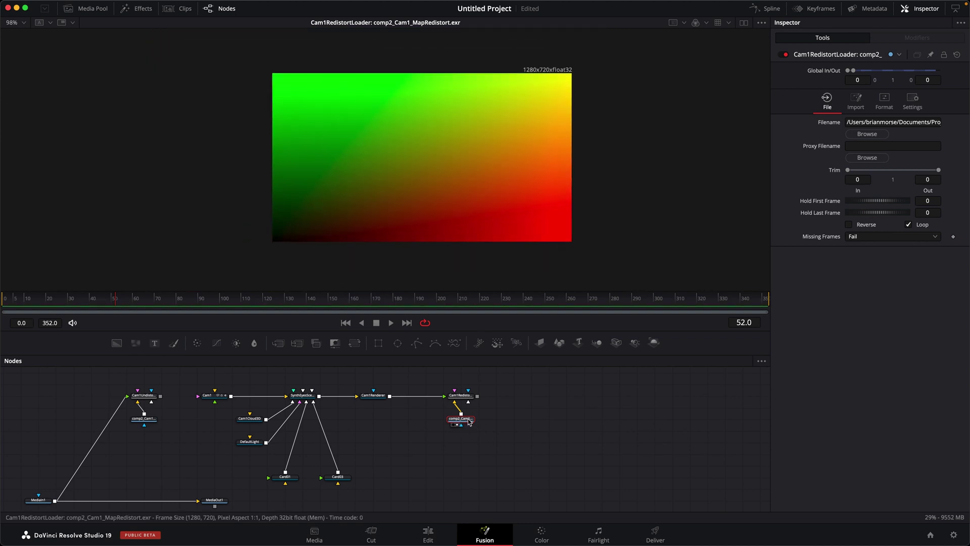
drag(469, 422, 522, 433)
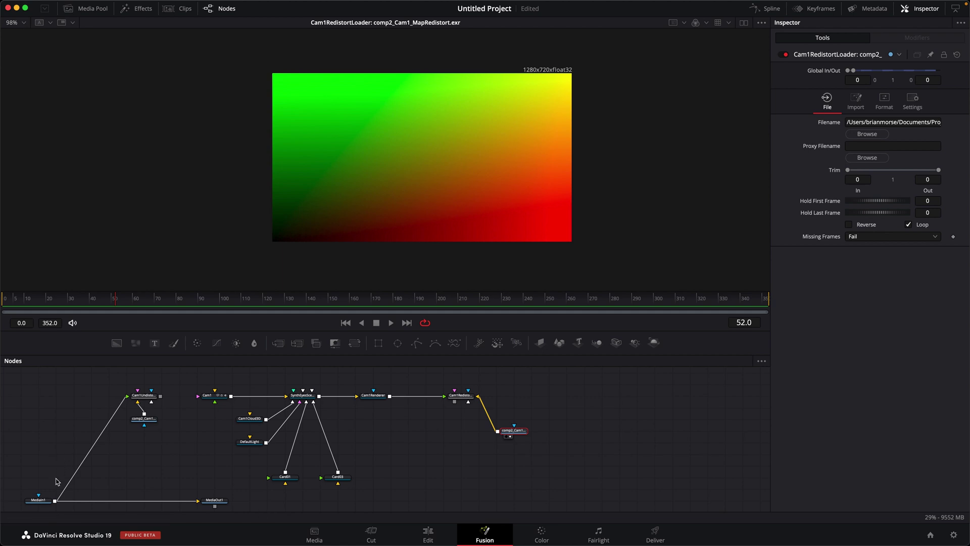
key(1)
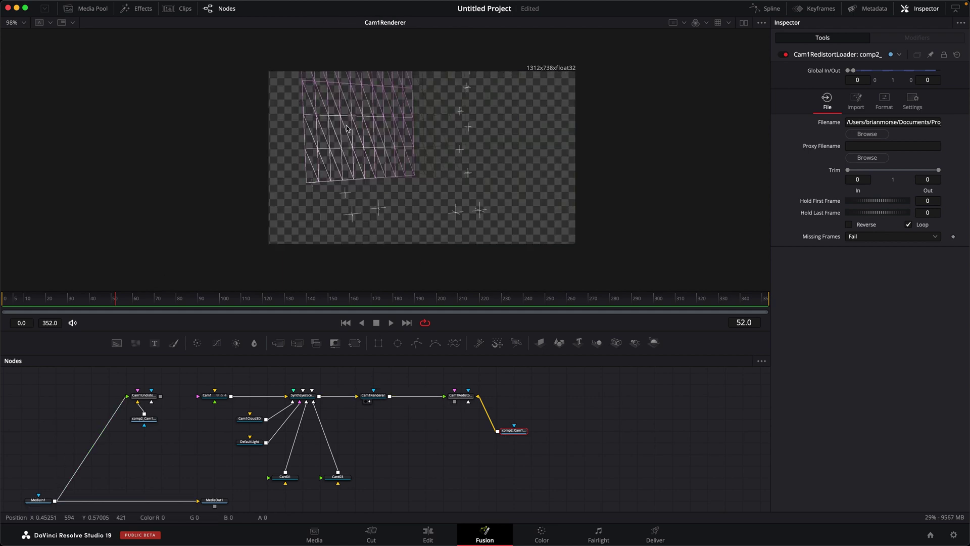
key(1)
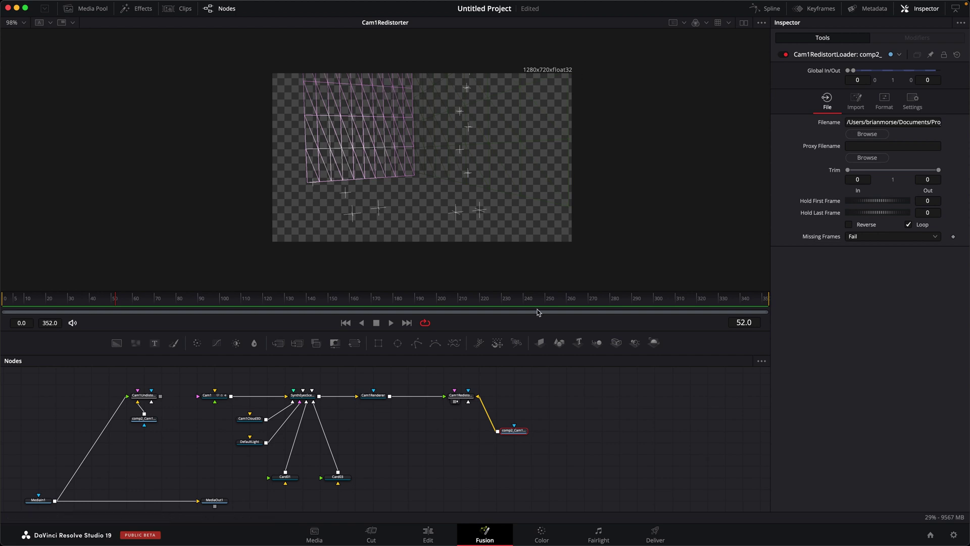
Move MediaOut1 far to the right to make room
scroll(470, 404, down, 5)
drag(459, 371, 435, 404)
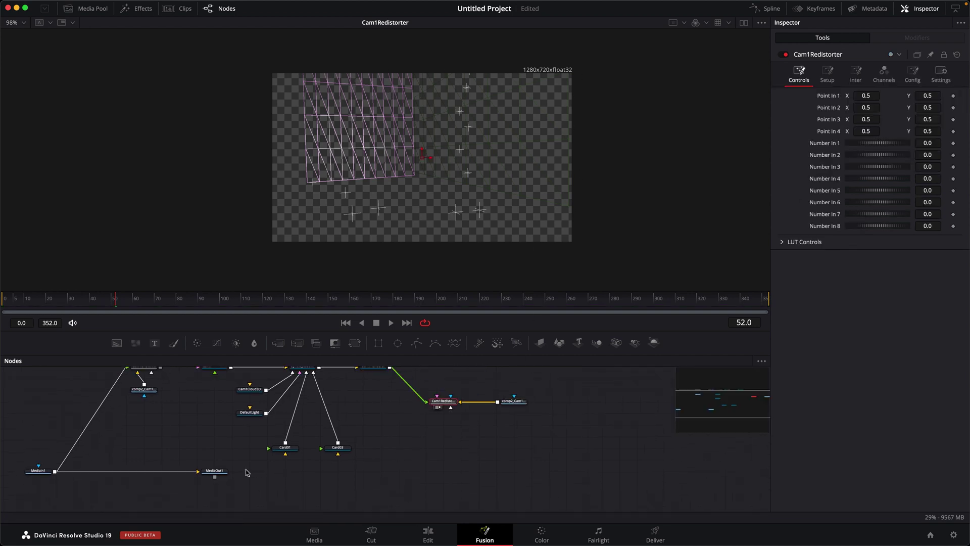
drag(216, 470, 603, 471)
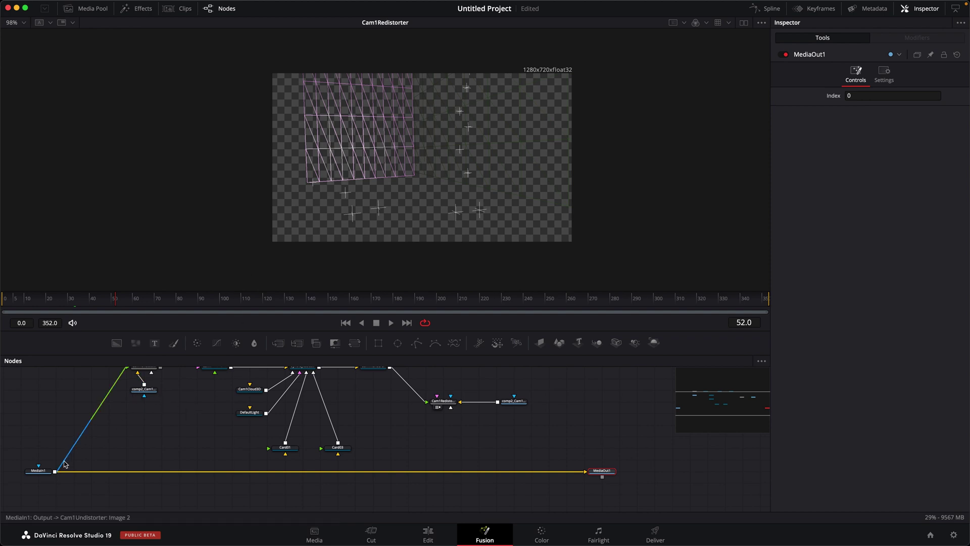
Insert Merge1 between MediaIn1 and MediaOut1 with Cam1Redistorter as its foreground
drag(296, 342, 447, 465)
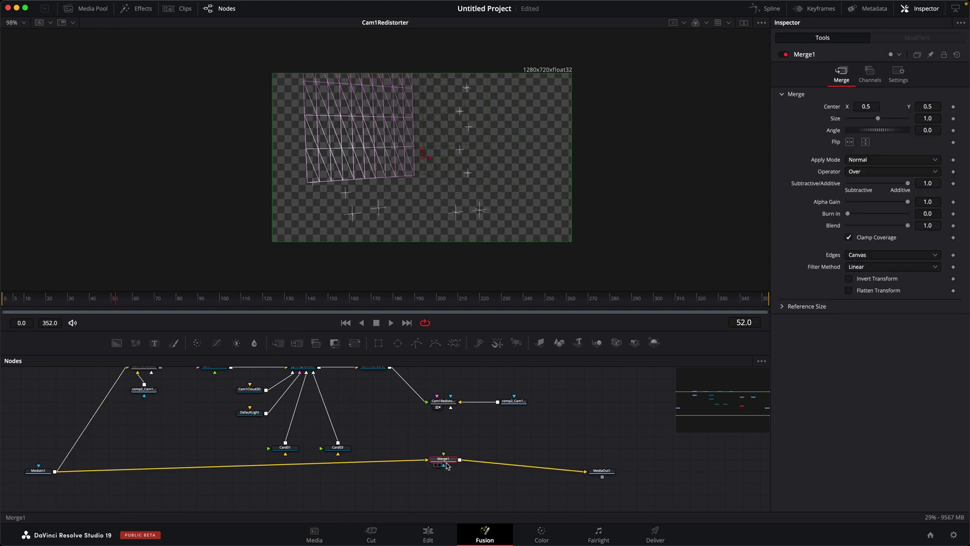
scroll(447, 465, up, 2)
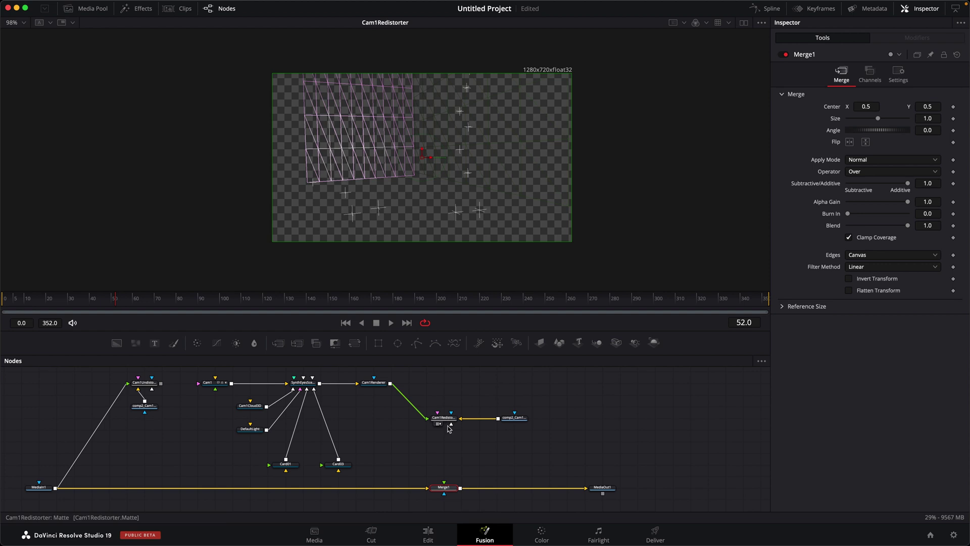
drag(449, 428, 492, 133)
Scrub and play the shot to review the wireframe overlay on the container footage
click(45, 490)
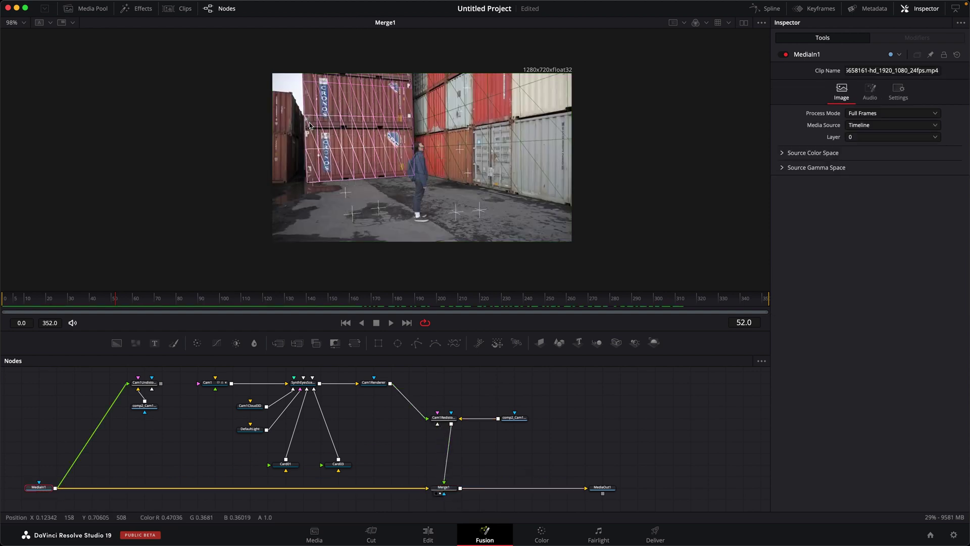
drag(120, 302, 49, 297)
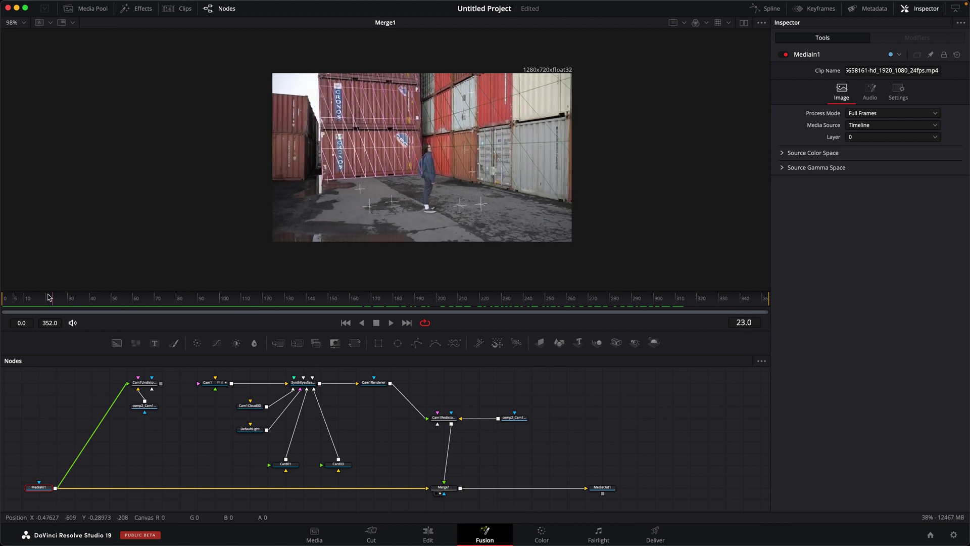
key(space)
middle_drag(345, 390, 342, 389)
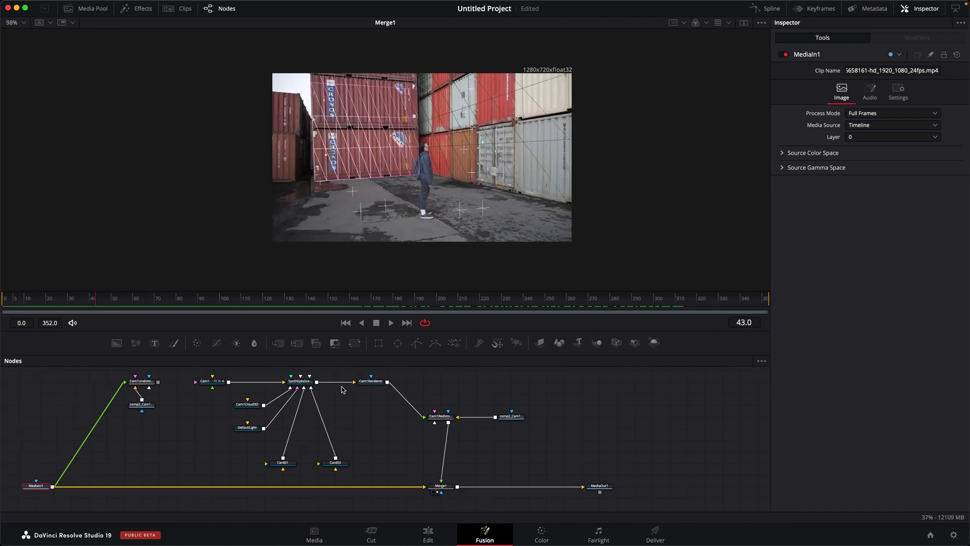
middle_drag(402, 423, 404, 445)
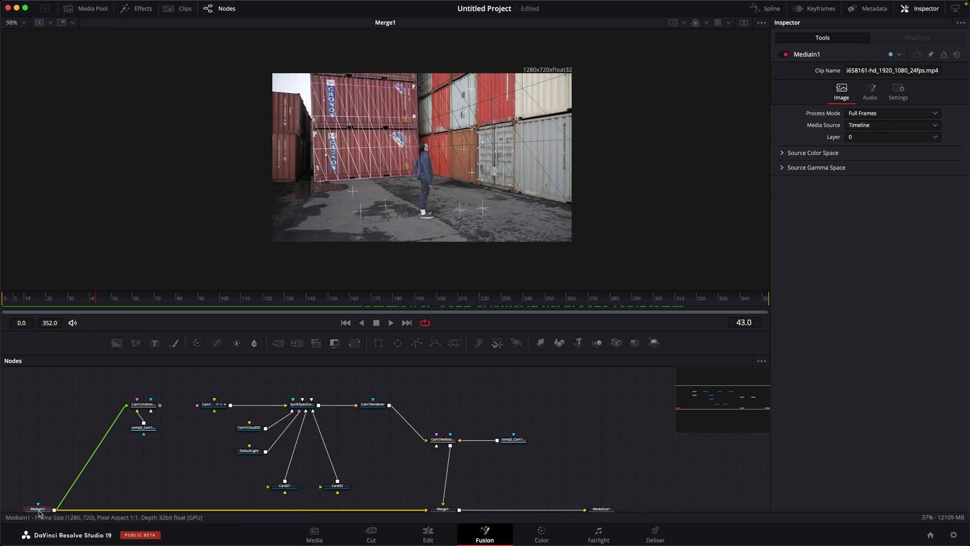
scroll(405, 407, right, 3)
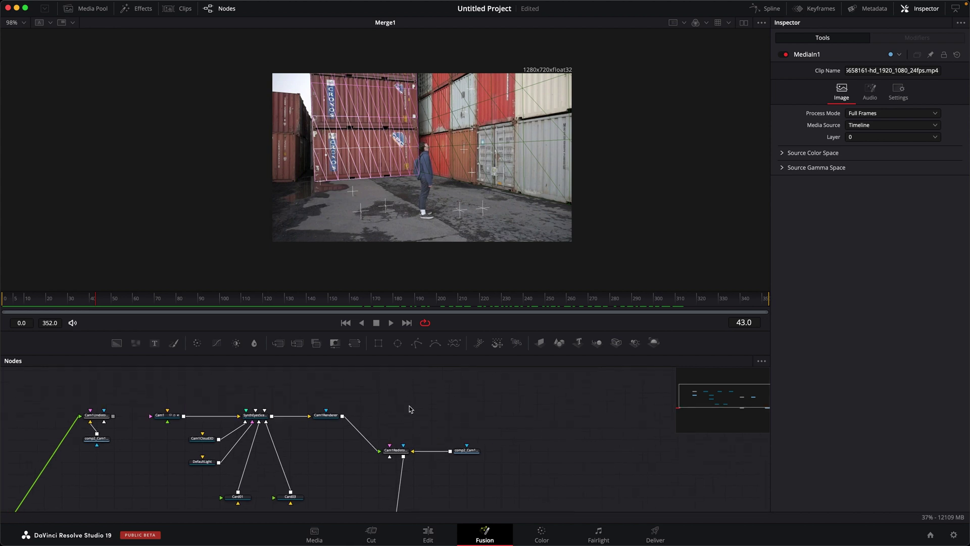
Import Blender's test[0000-0352].png sequence from Finder as MediaIn2 and view it
key(super+Tab)
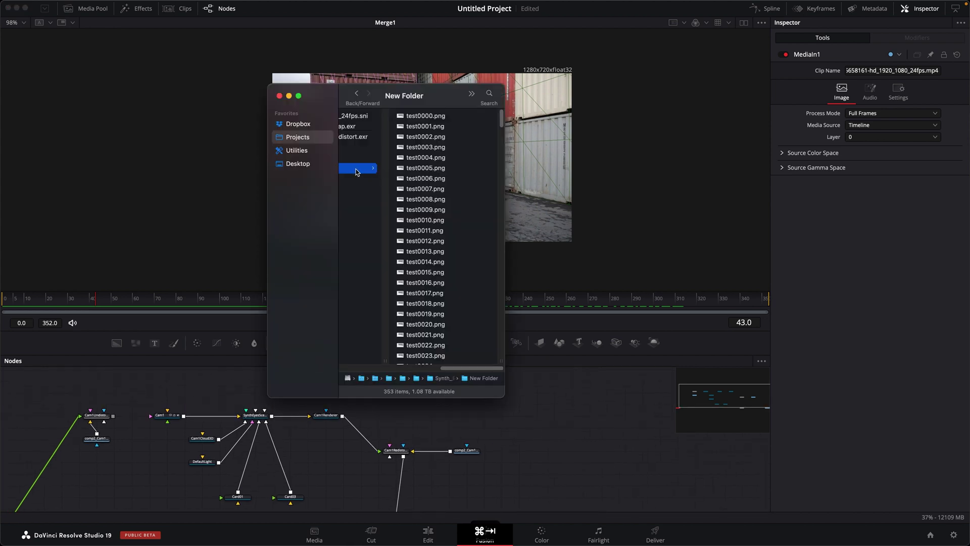
drag(356, 171, 418, 404)
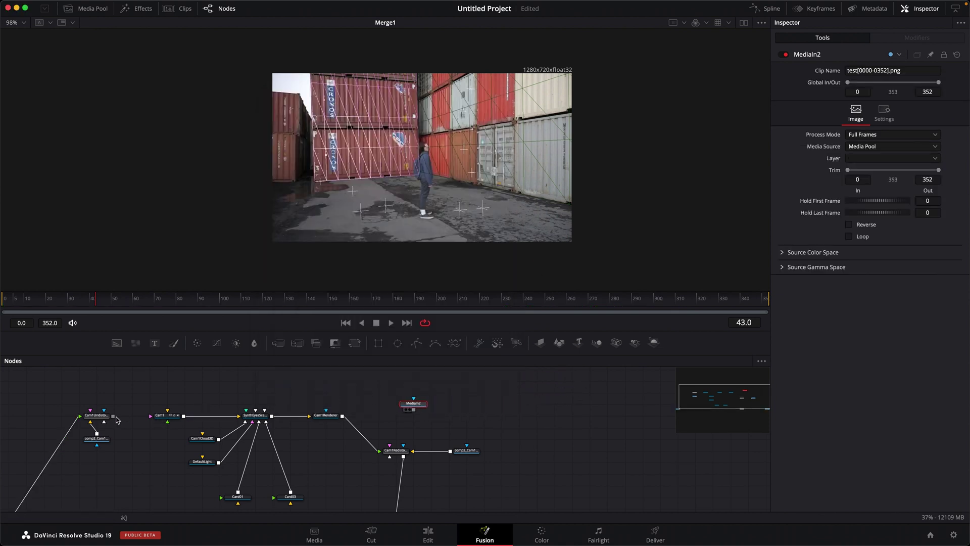
click(93, 421)
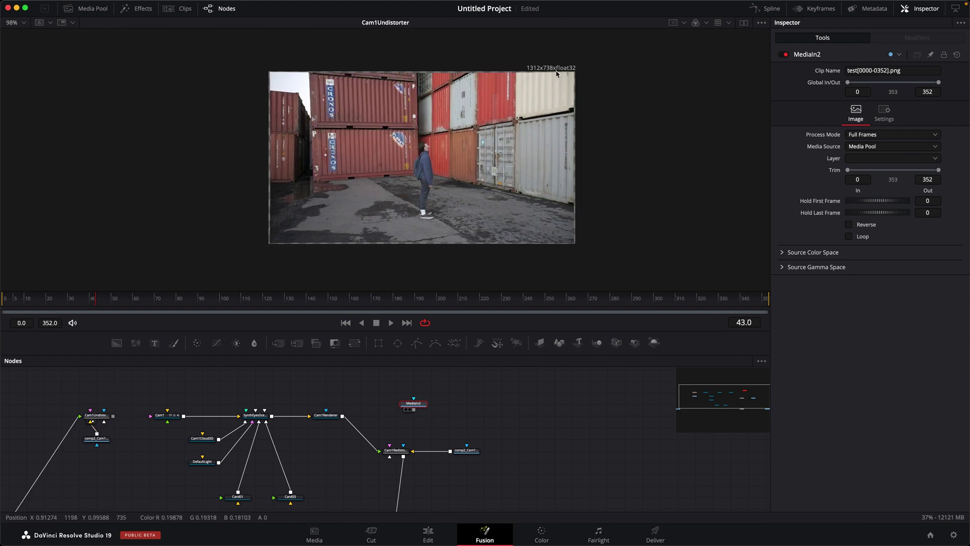
mouse_move(420, 406)
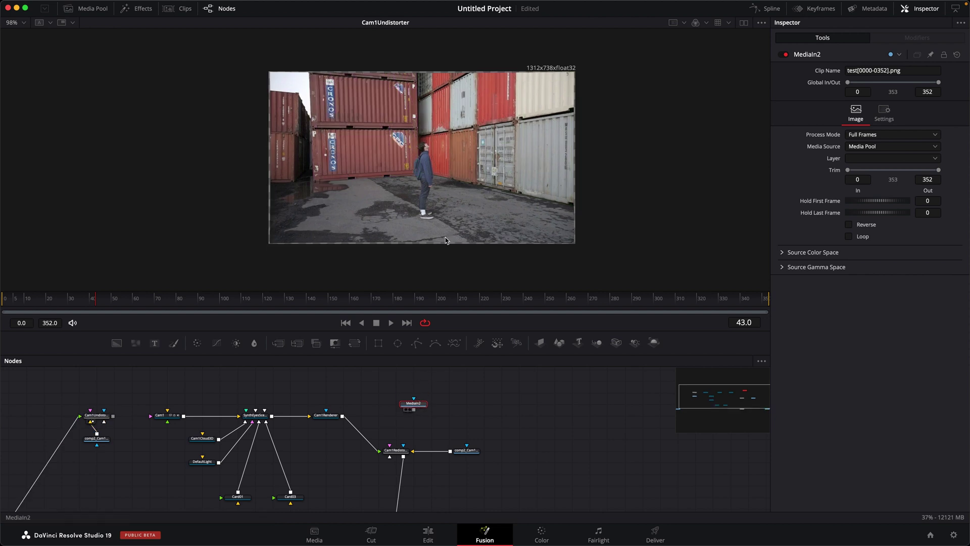
key(1)
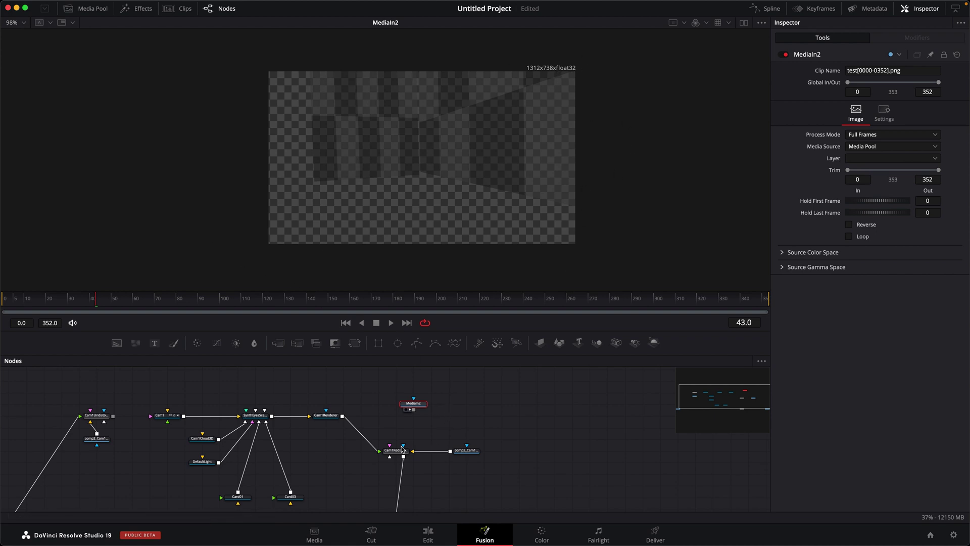
Replace Cam1Renderer with MediaIn2 as Cam1Redistorter's input and view the redistorted checker cards
drag(414, 404, 378, 404)
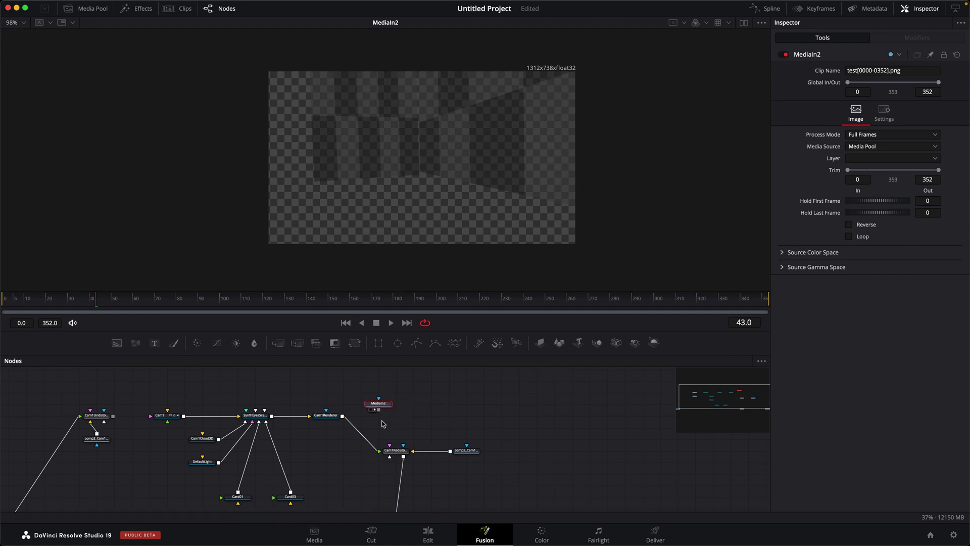
drag(373, 455, 338, 476)
drag(379, 411, 386, 456)
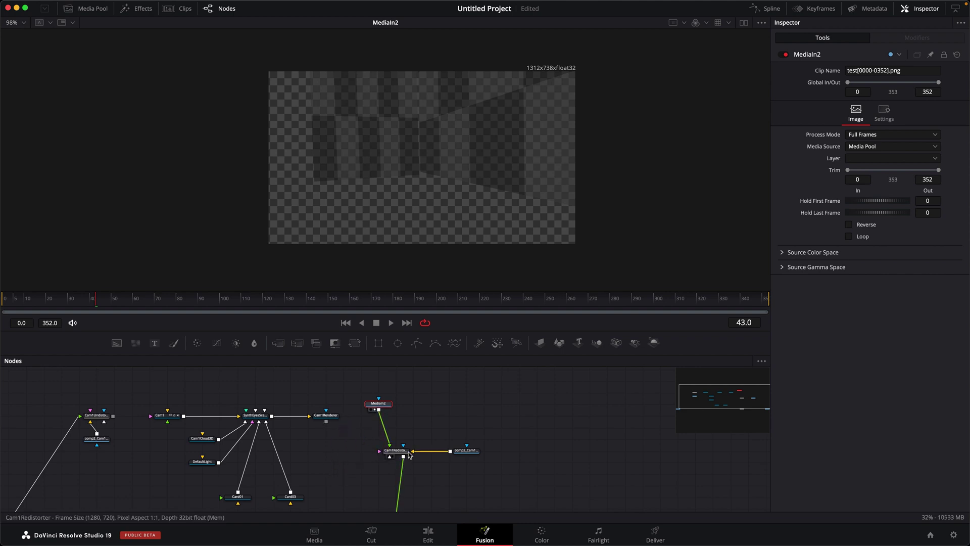
drag(410, 455, 526, 163)
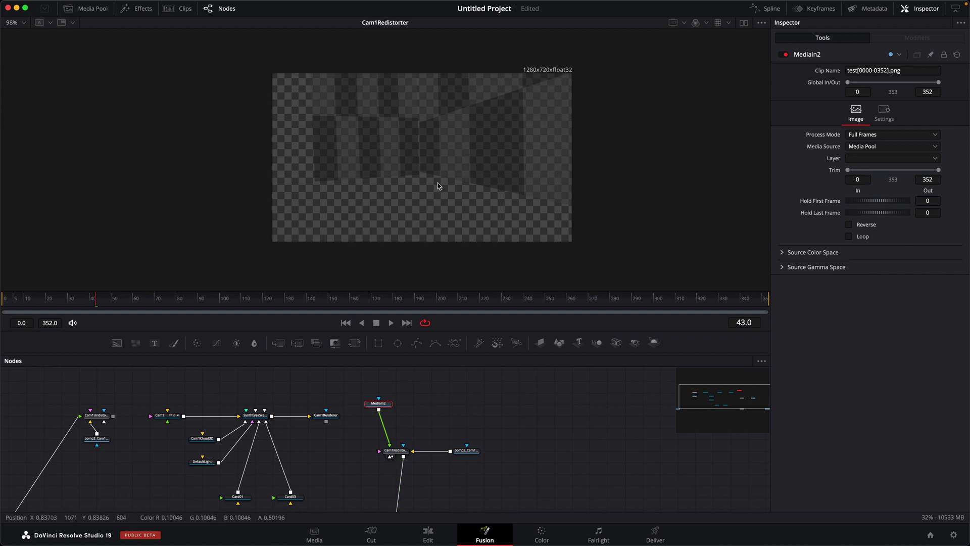
View Merge1, zoom in and scrub to frame 98 checking checker-card alignment, then fit the node tree
middle_drag(447, 507, 459, 433)
drag(407, 447, 493, 185)
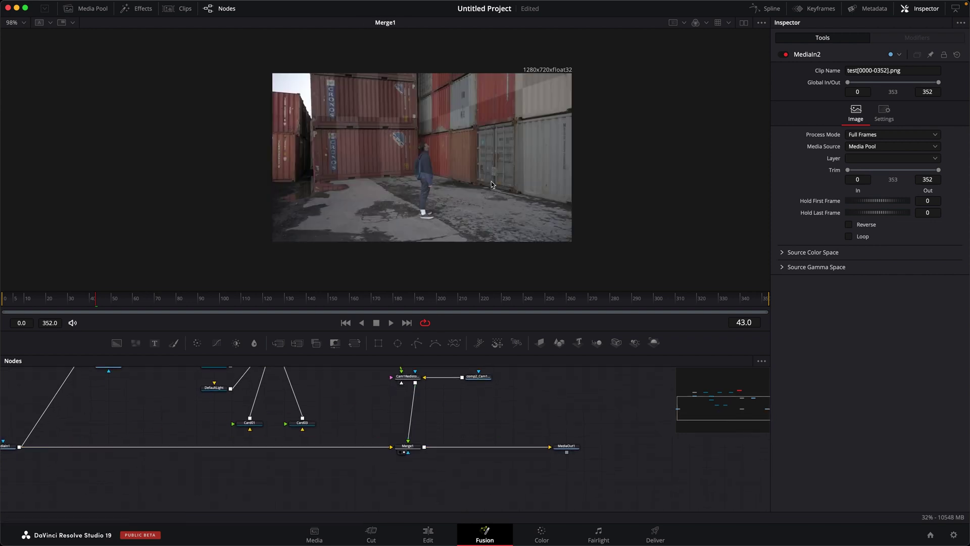
scroll(475, 191, up, 8)
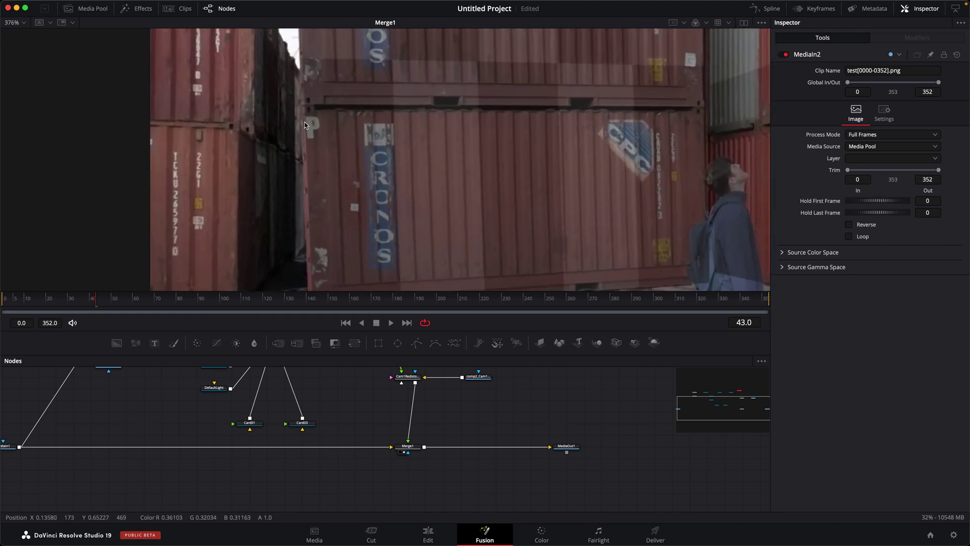
drag(109, 306, 38, 311)
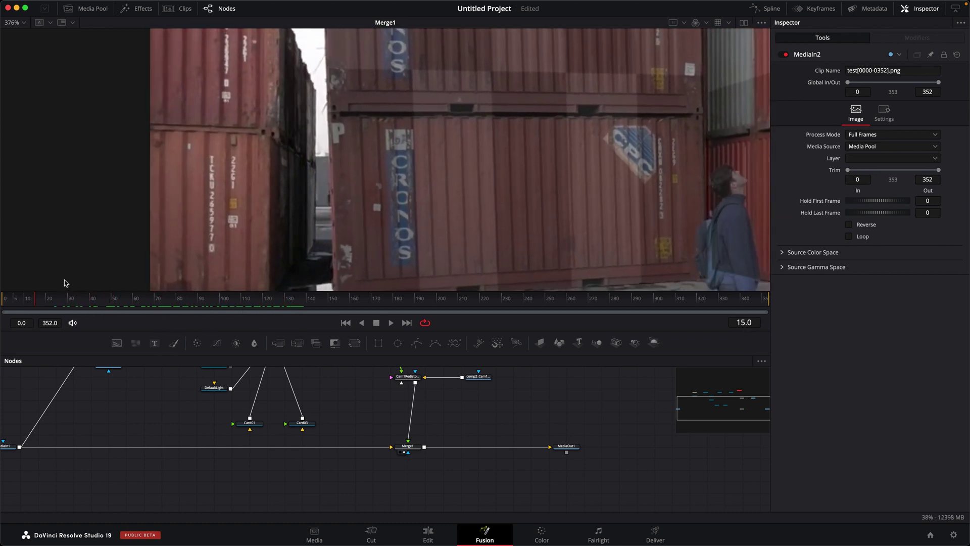
scroll(268, 207, down, 5)
scroll(275, 224, right, 3)
scroll(275, 223, down, 2)
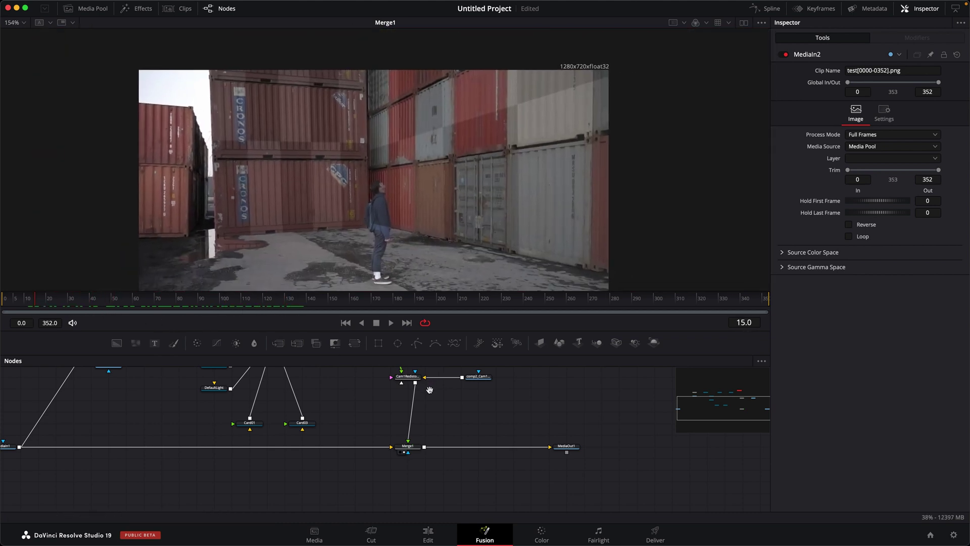
scroll(429, 386, up, 5)
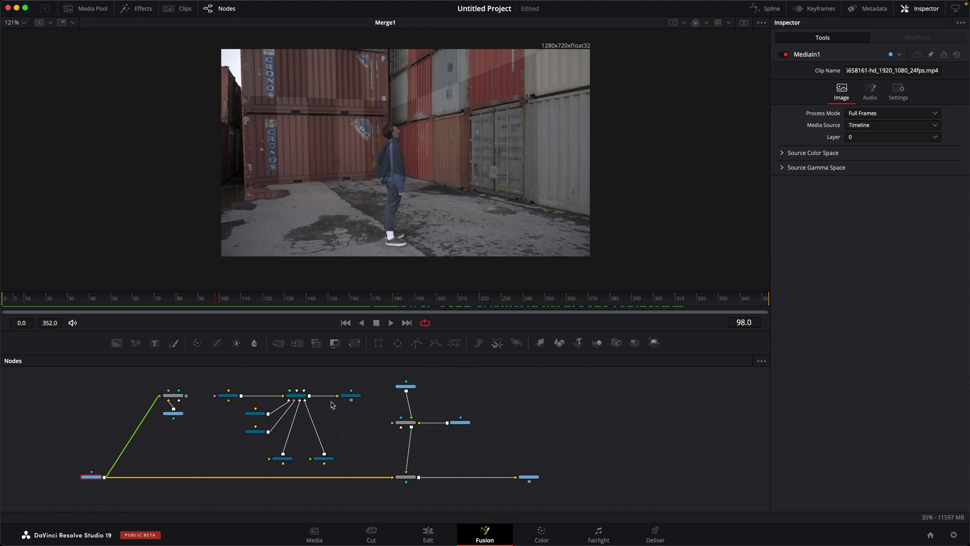
key(ctrl+f)
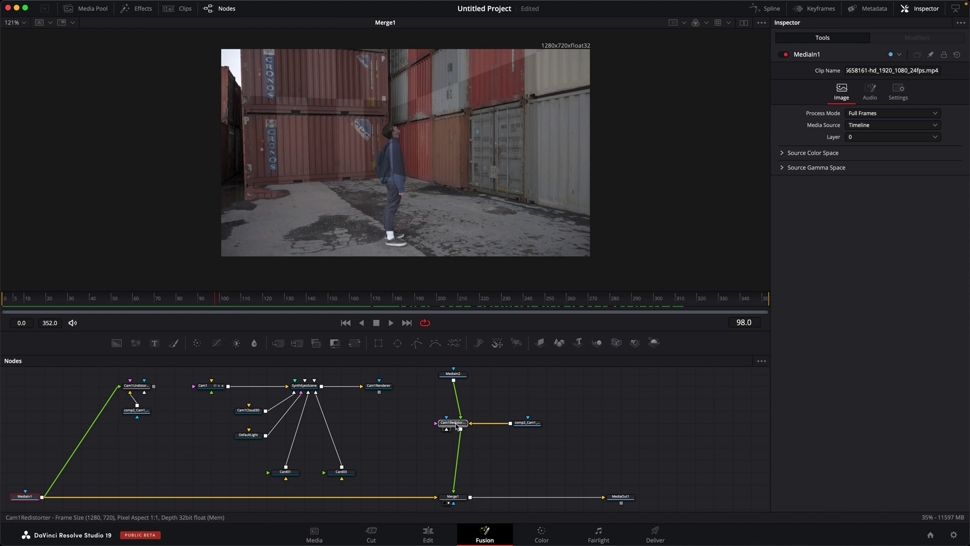
click(456, 426)
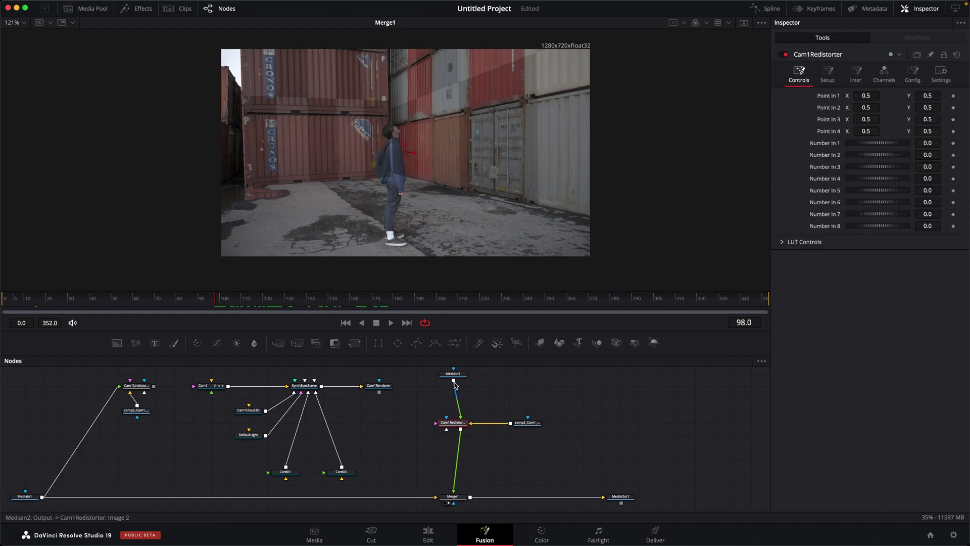
drag(453, 497, 453, 460)
key(super+z)
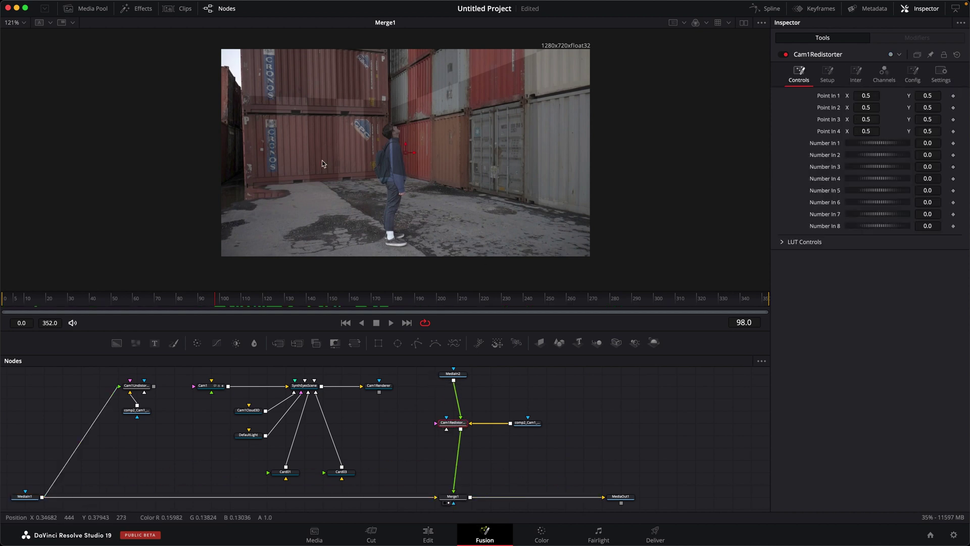
ctrl+scroll(352, 187, up, 6)
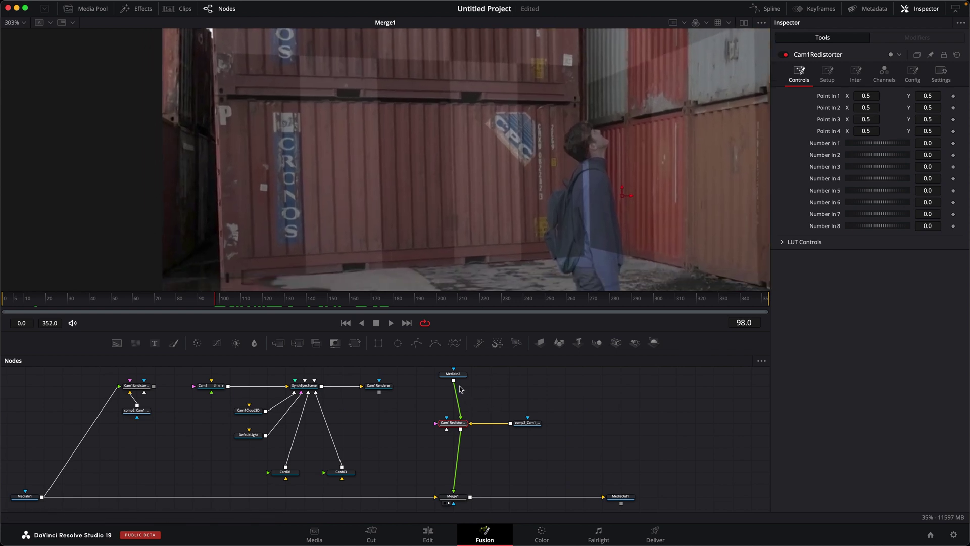
drag(453, 380, 454, 490)
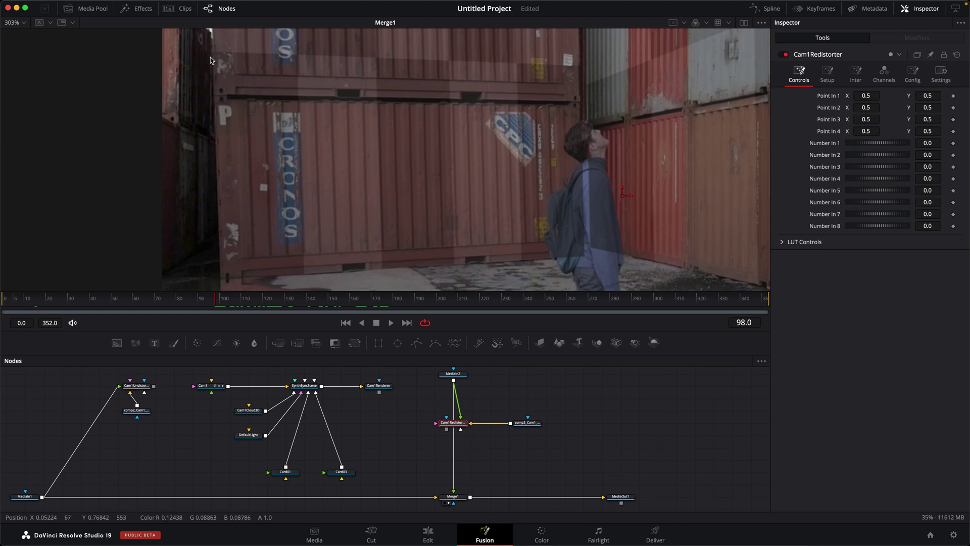
drag(446, 428, 455, 492)
drag(455, 493, 454, 492)
drag(379, 392, 454, 490)
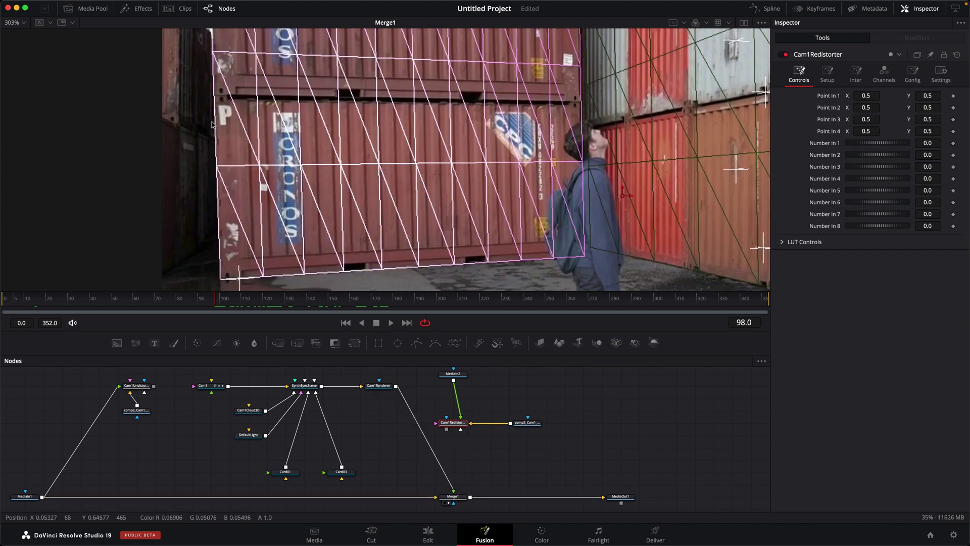
drag(396, 386, 454, 491)
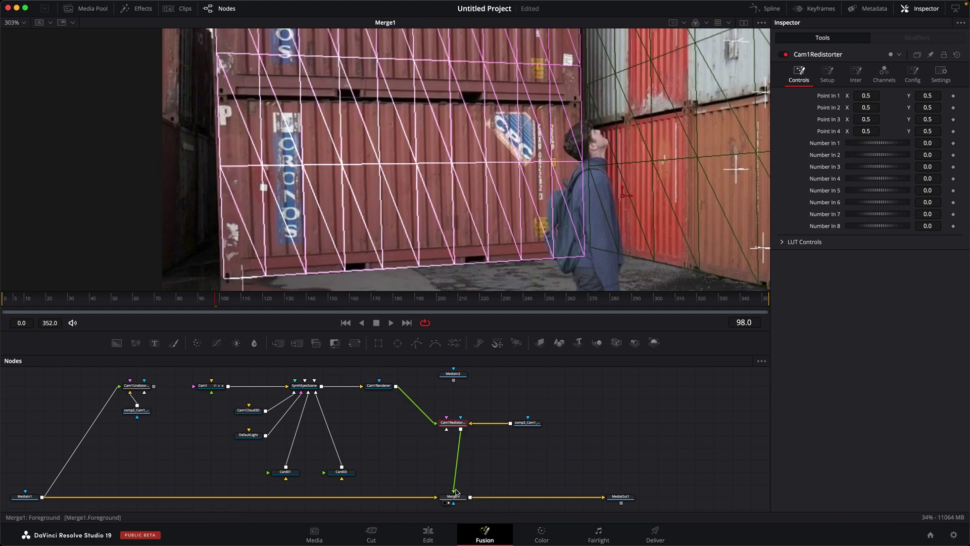